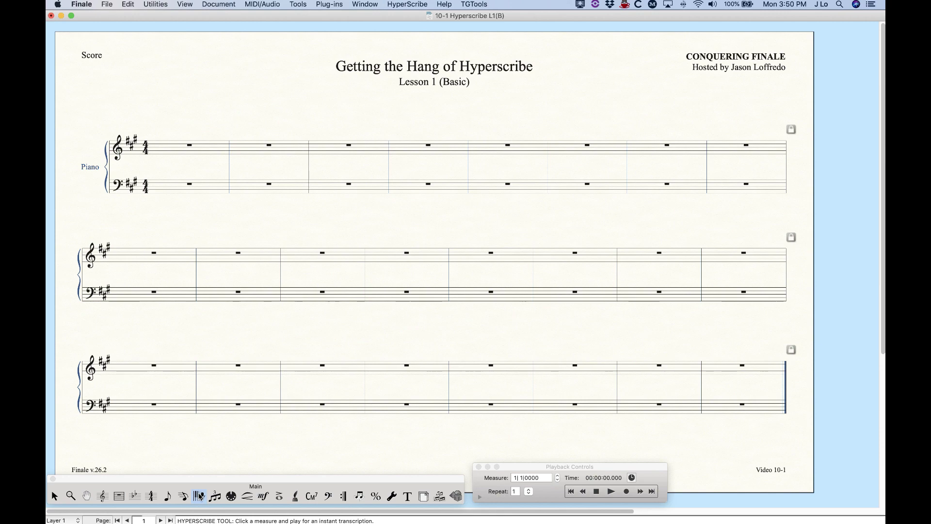
Step: Choose the HyperScribe tool, open its Playback and/or Click beat source settings, and set the fixed MIDI input tempo to 85
click(200, 496)
click(419, 4)
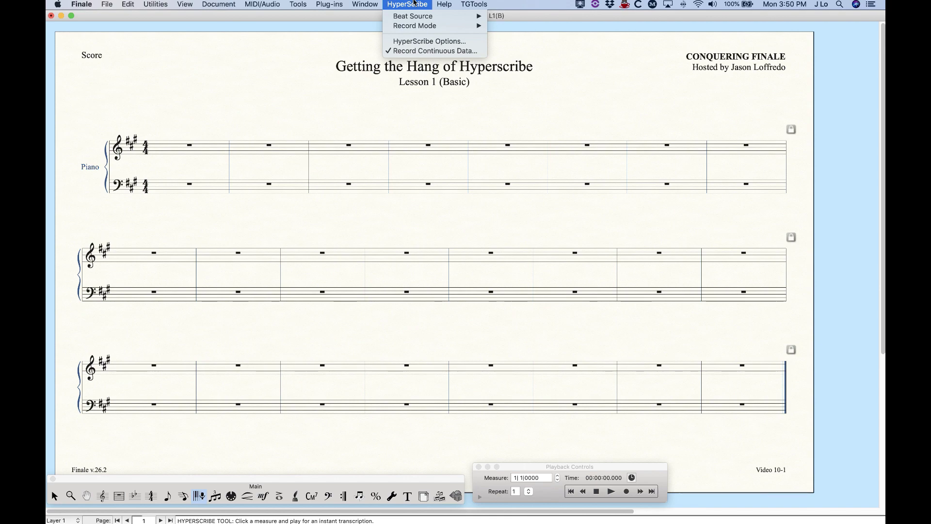
mouse_move(413, 18)
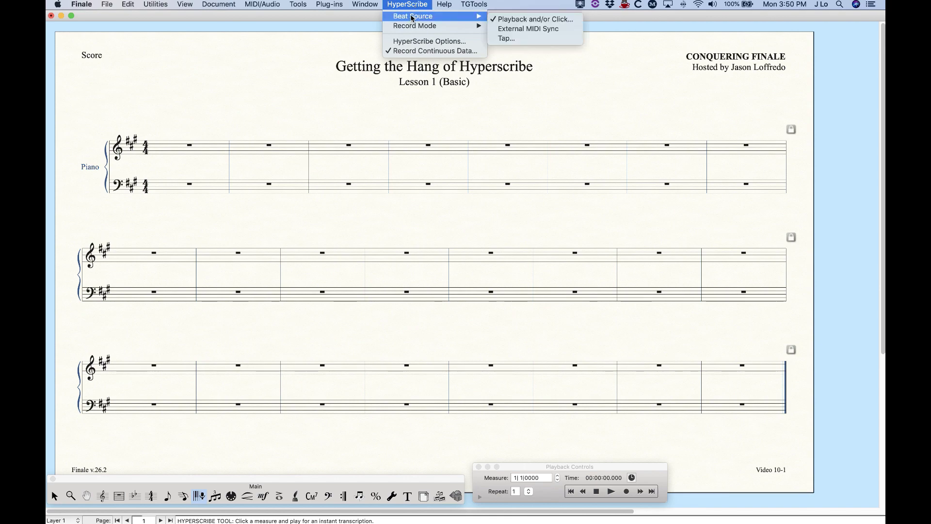
click(551, 19)
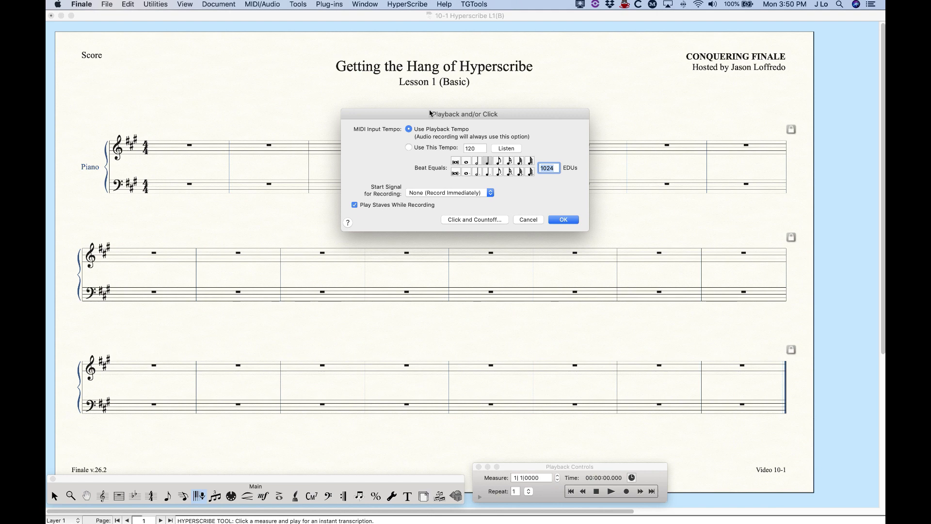
drag(430, 113, 432, 94)
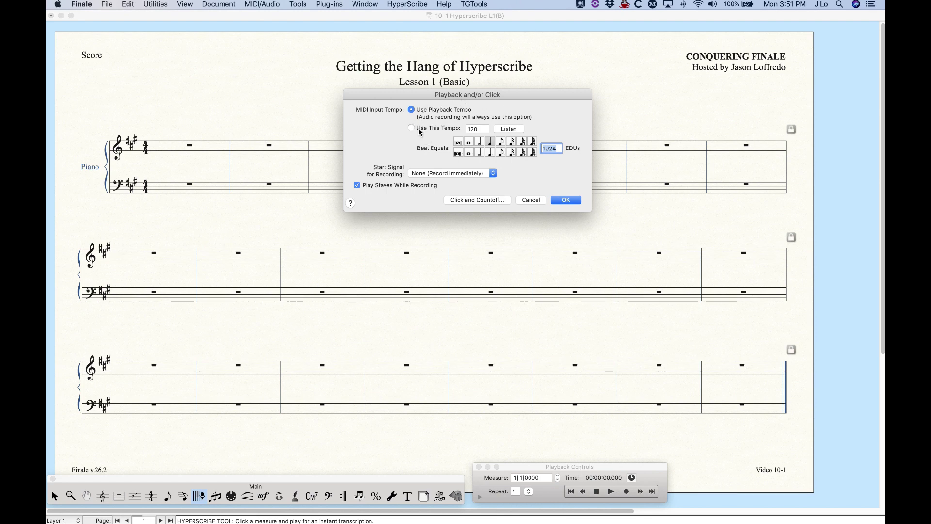
click(411, 128)
double_click(478, 129)
text(85)
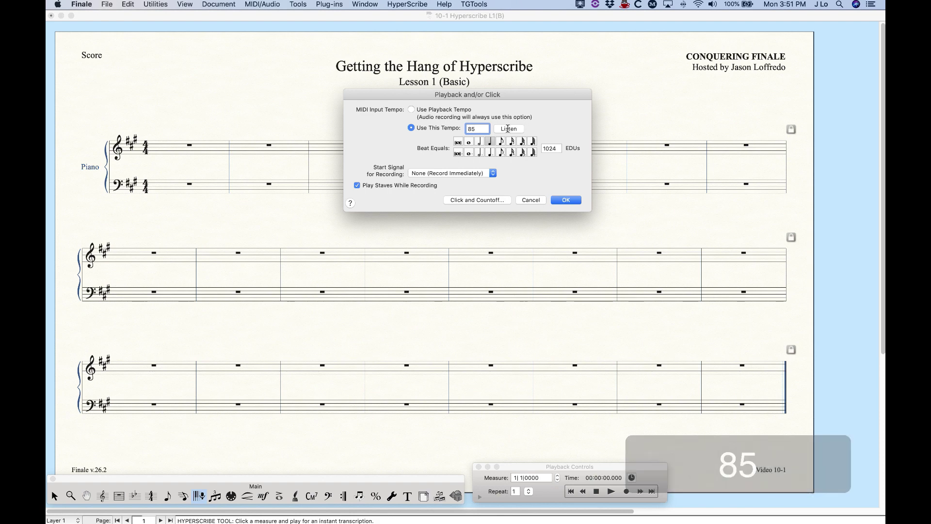
Step: Set the MIDI input tempo by having Finale listen to the beat, once for 79 and once more for 83
click(509, 128)
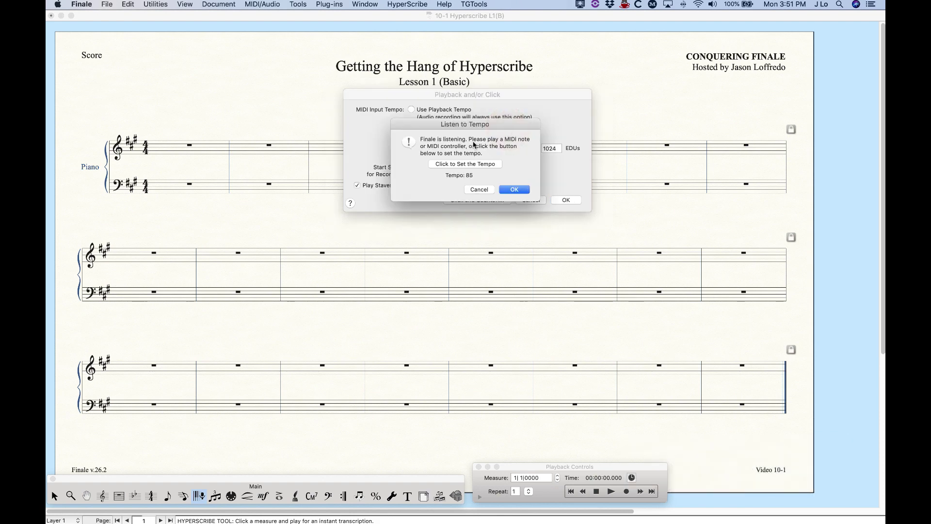
click(482, 164)
click(482, 164)
click(483, 165)
click(482, 164)
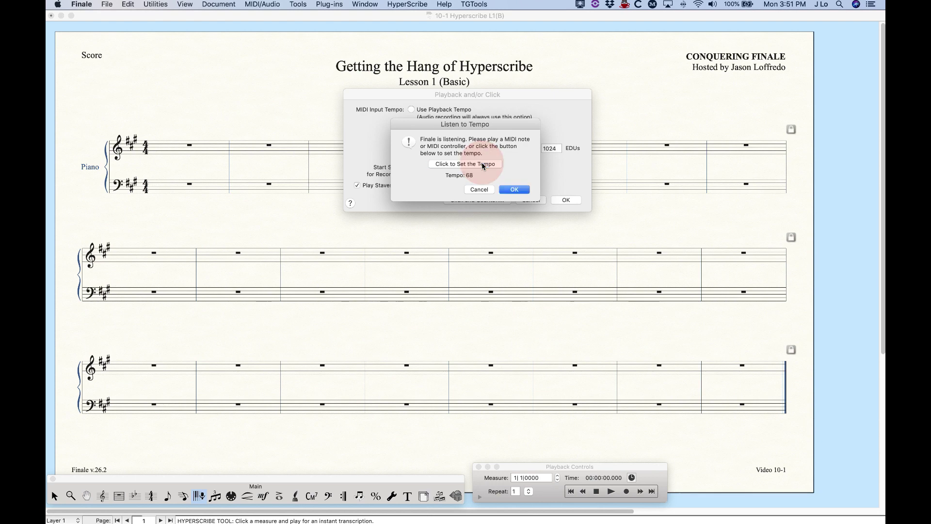
click(482, 165)
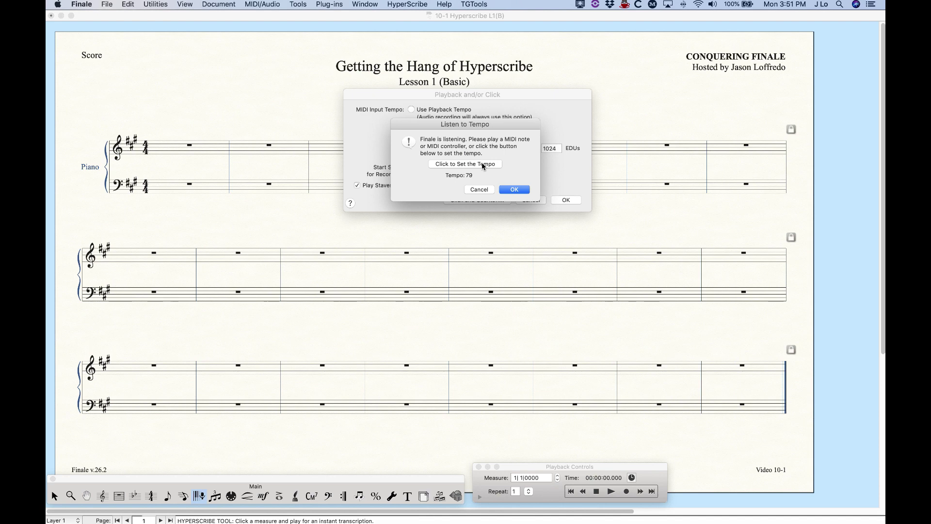
click(524, 190)
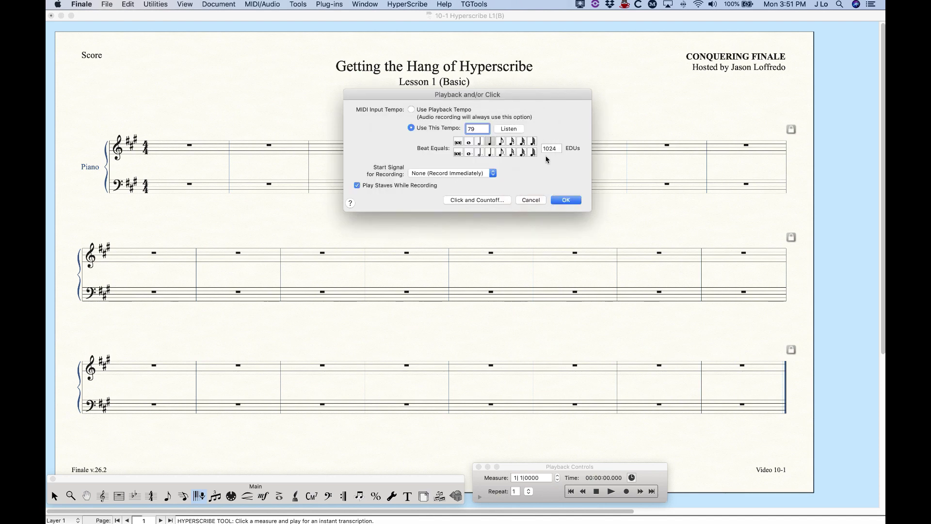
click(505, 132)
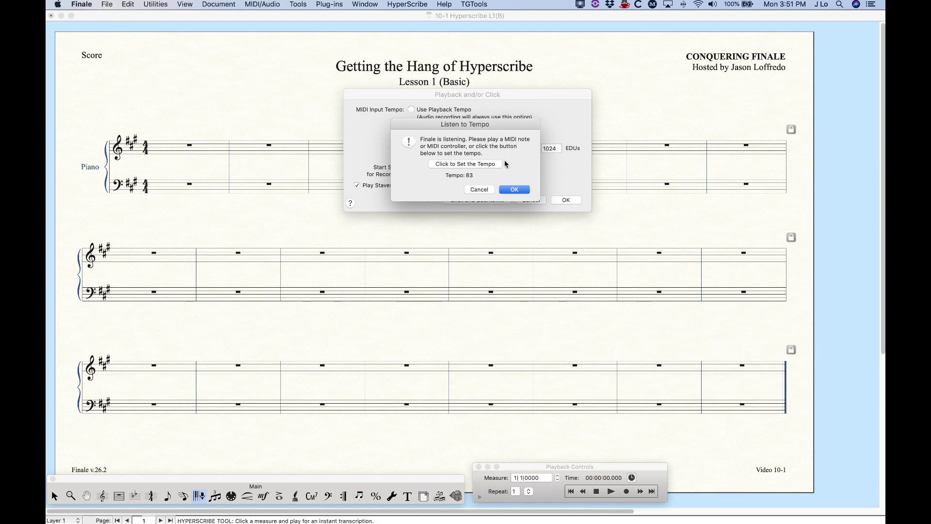
click(512, 190)
Step: Enter a fixed tempo of 80 with a quarter-note beat, and select Use Playback Tempo for MIDI input
drag(482, 127, 416, 126)
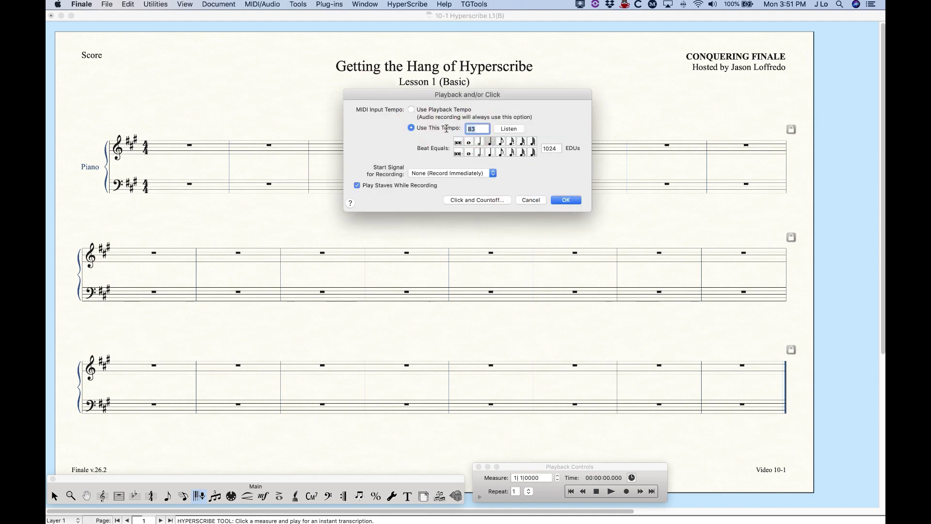
text(80)
click(490, 156)
click(490, 143)
click(411, 109)
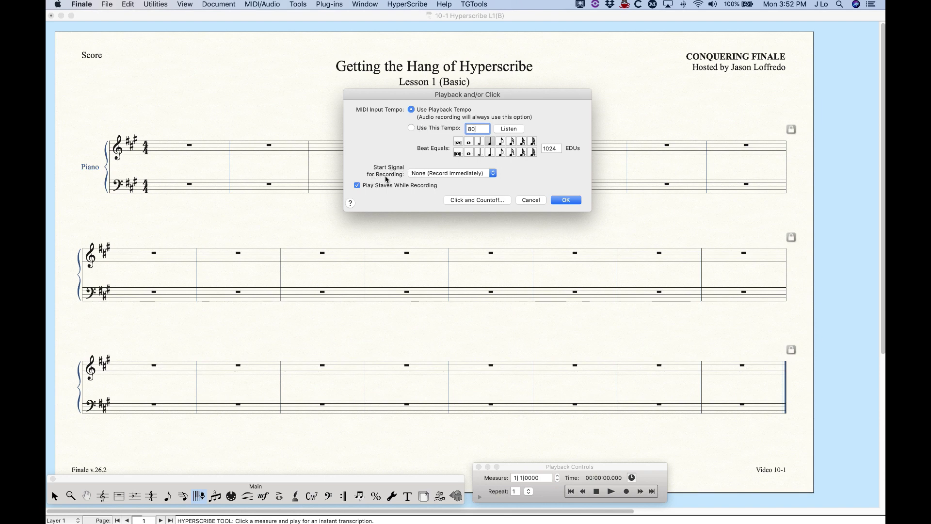
Step: Examine the start signal options, and the metronome source and countoff options in the Click and Countoff settings
click(456, 173)
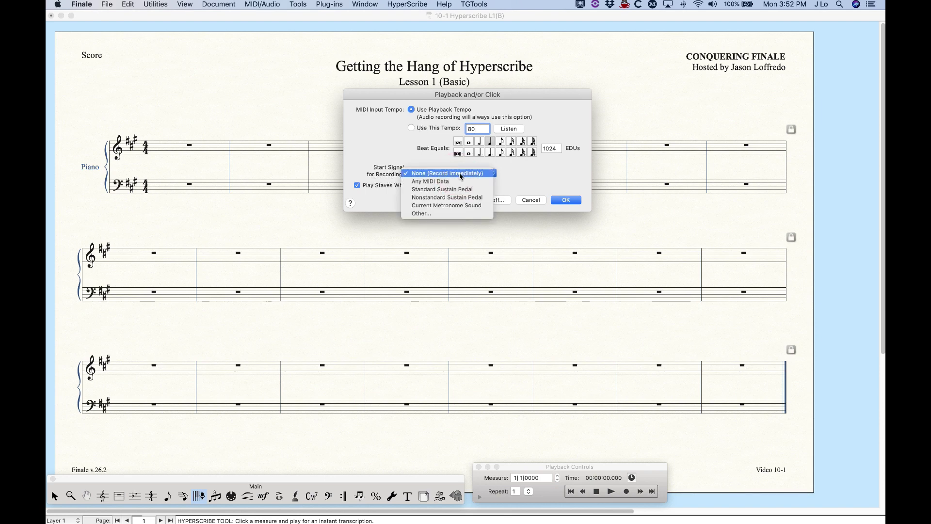
click(539, 177)
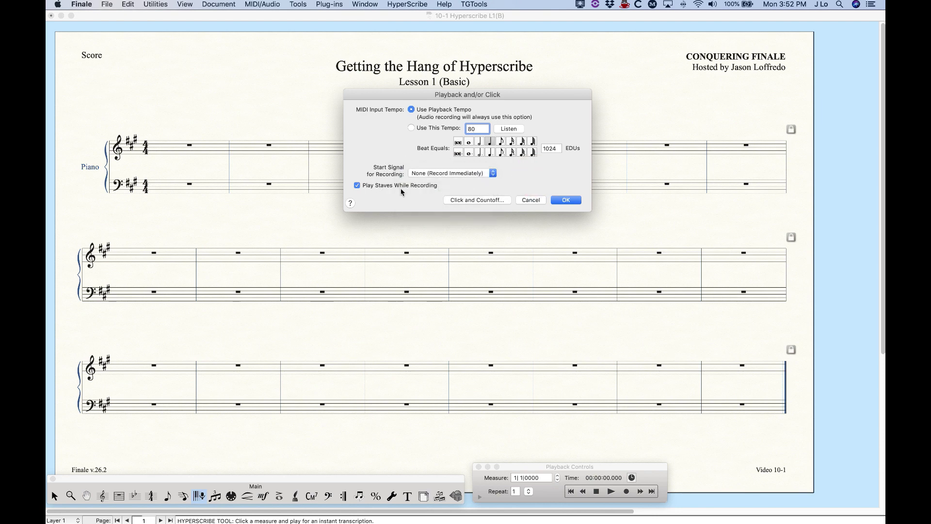
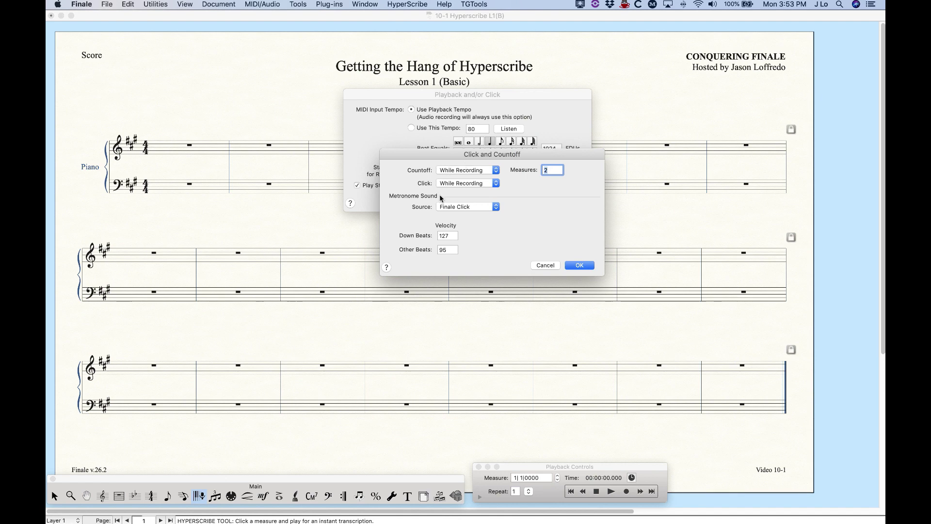
click(488, 208)
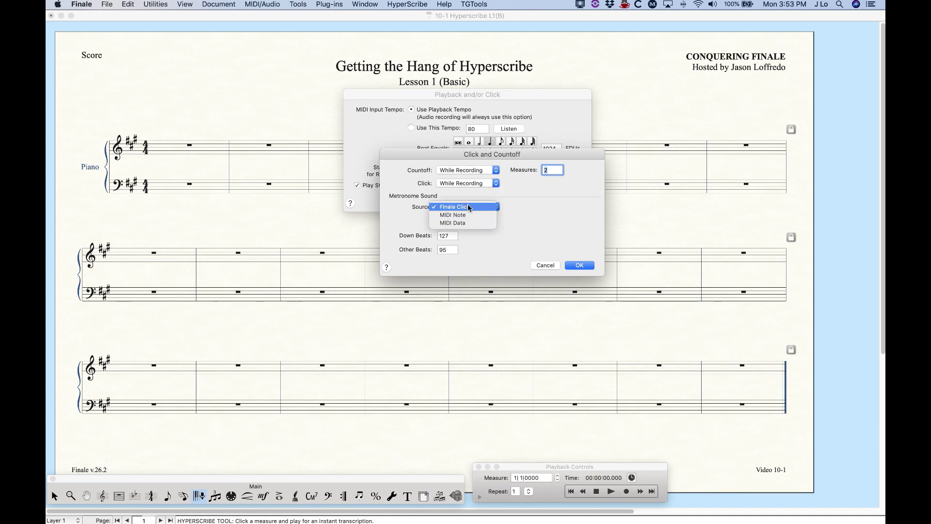
click(555, 212)
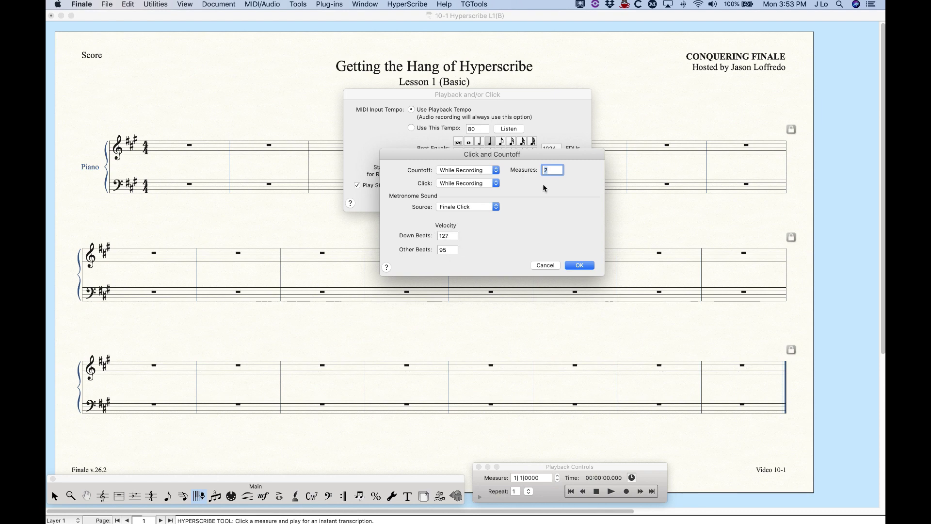
click(456, 171)
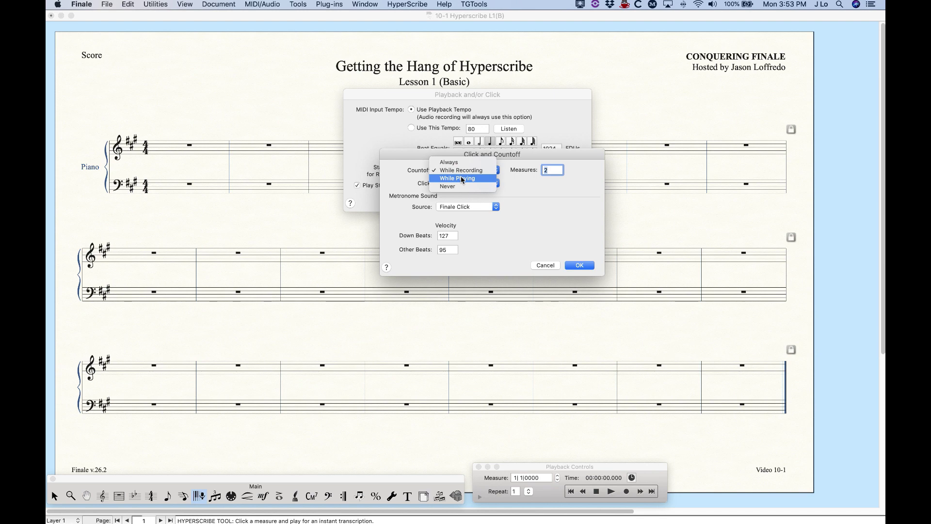
click(540, 202)
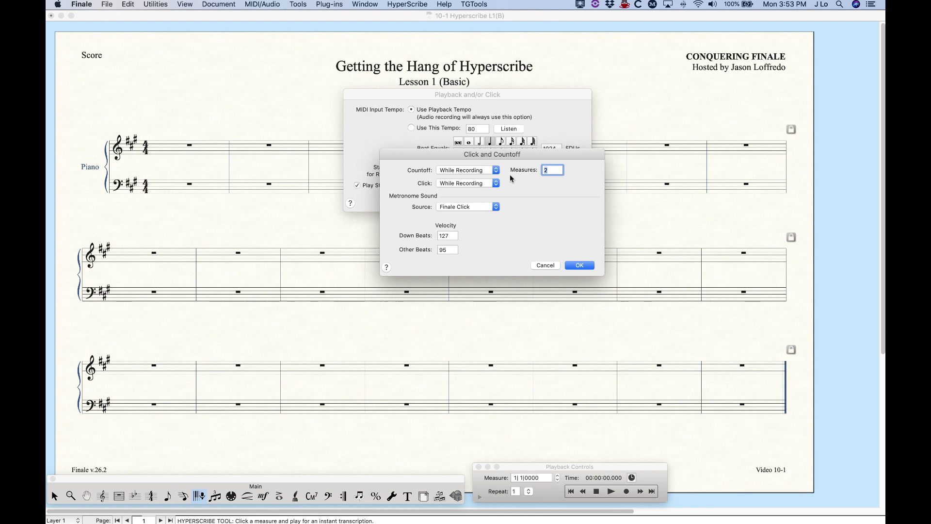
Step: Set the metronome click to Always and look over the click and countoff choices
click(479, 183)
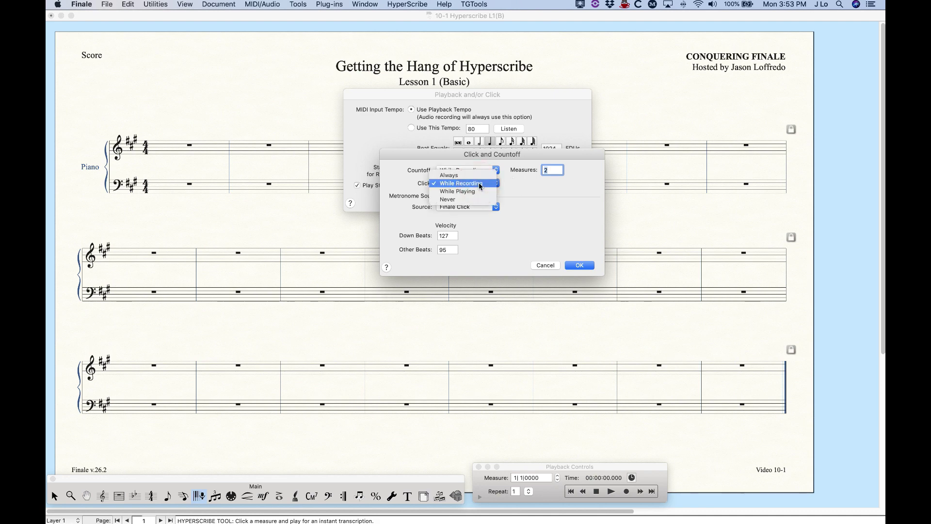
click(477, 192)
click(476, 190)
click(476, 191)
click(474, 184)
click(468, 159)
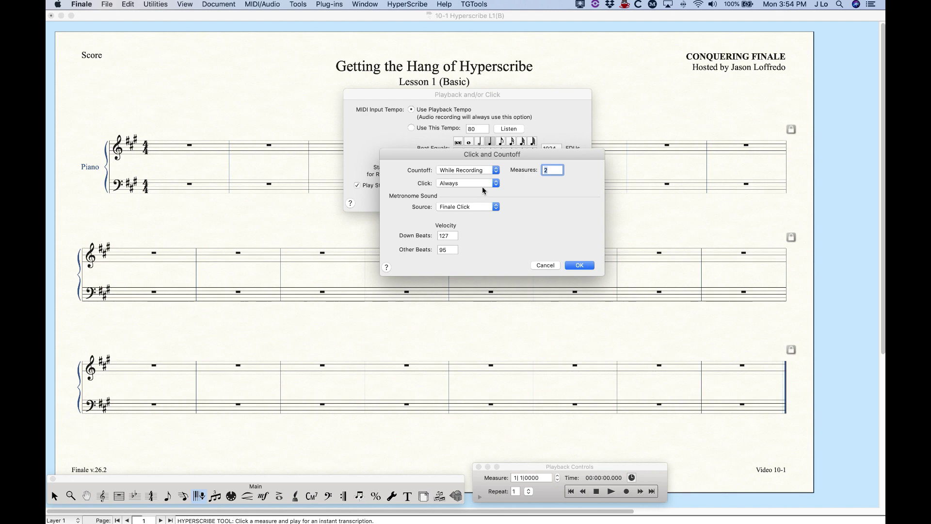
click(449, 184)
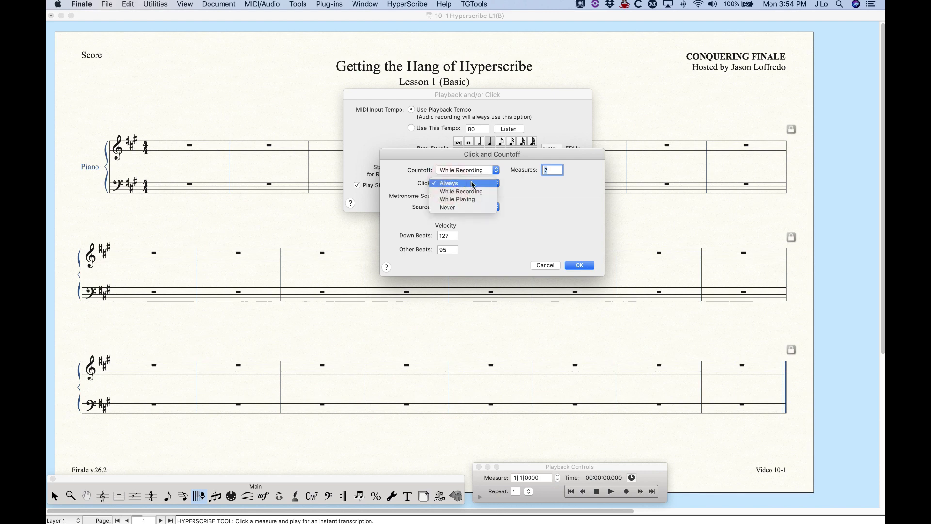
click(471, 183)
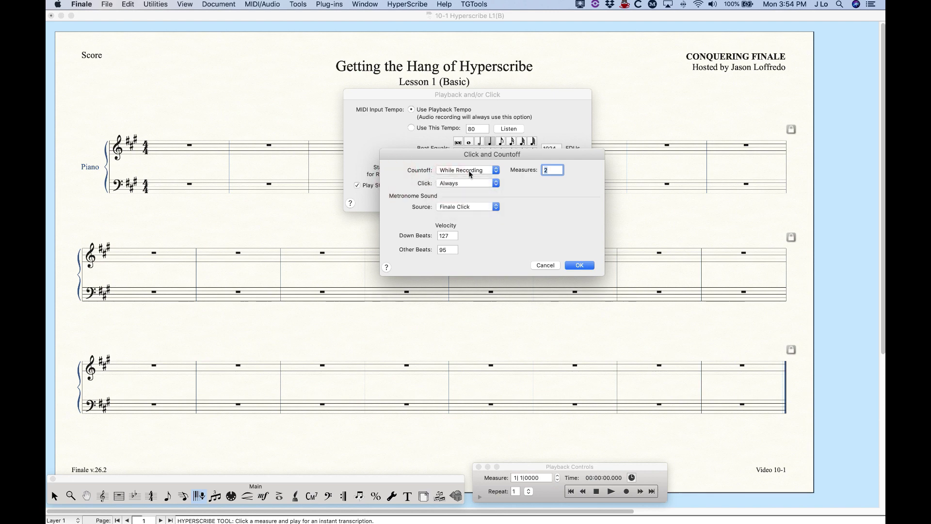
click(469, 170)
click(394, 169)
Step: Try the Never option for the metronome click, and return the click to While Recording
click(456, 185)
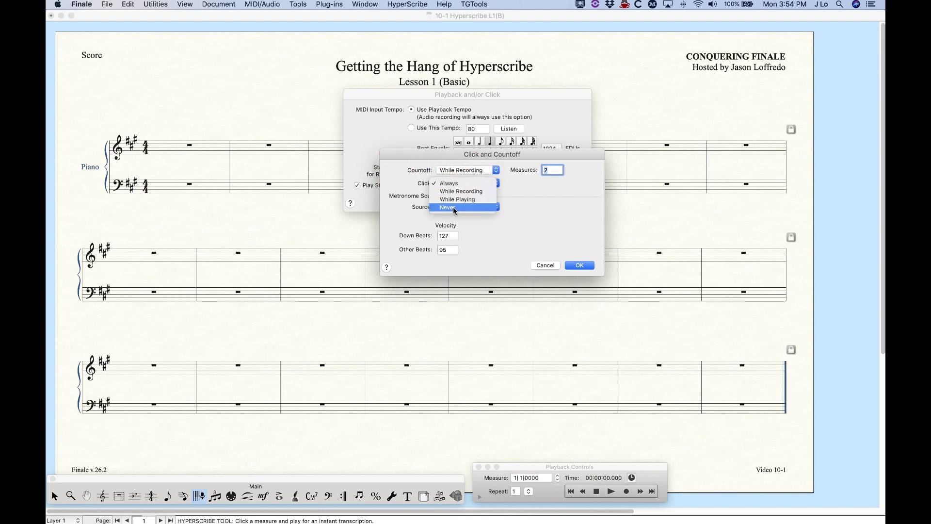
click(458, 207)
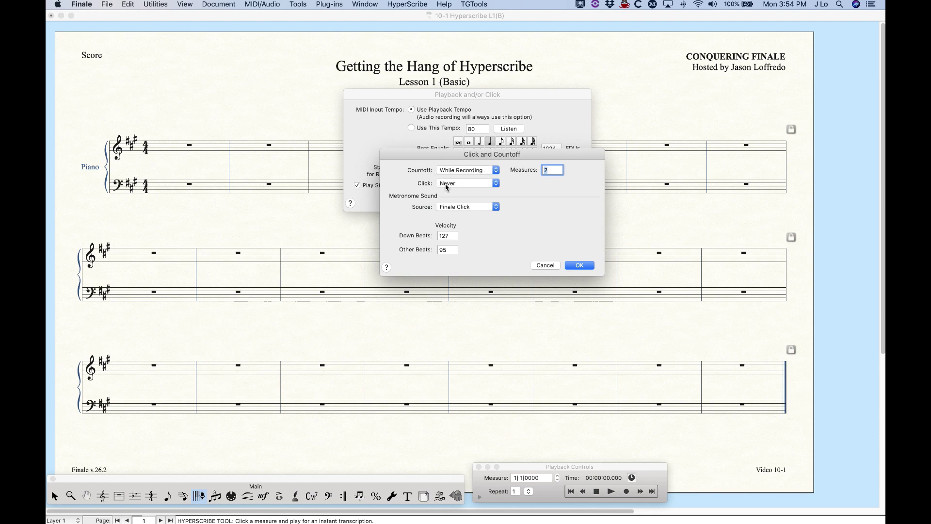
click(449, 183)
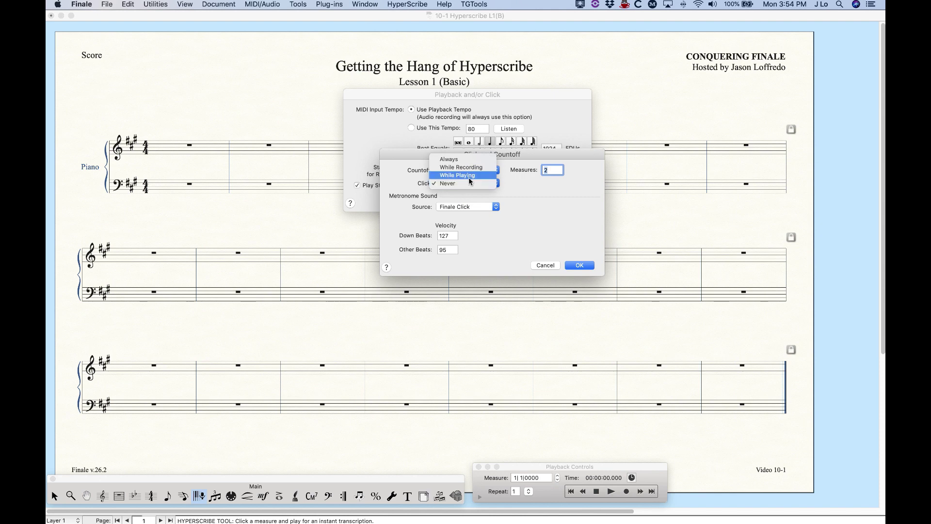
click(473, 167)
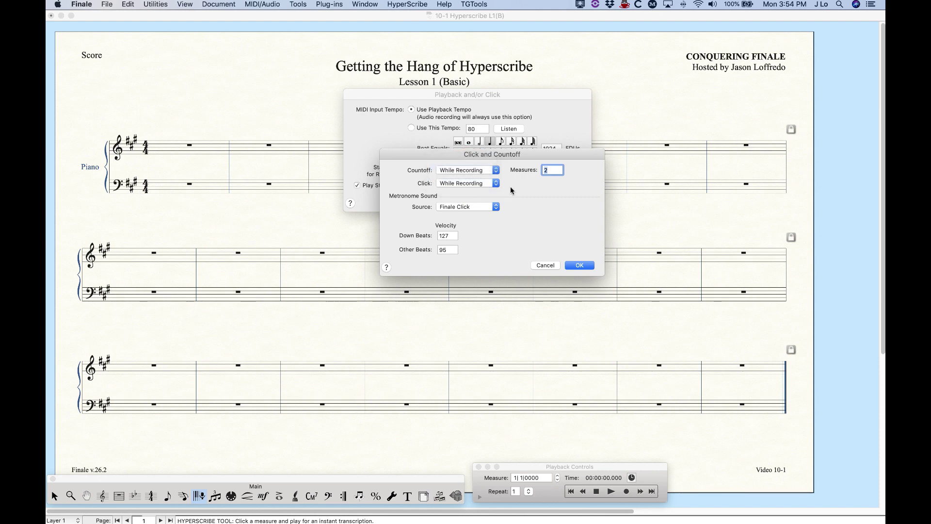
Step: Set the countoff to 1 measure and accept both the Click and Countoff and the Playback and/or Click settings
click(557, 172)
drag(558, 173, 510, 169)
text(1)
click(573, 185)
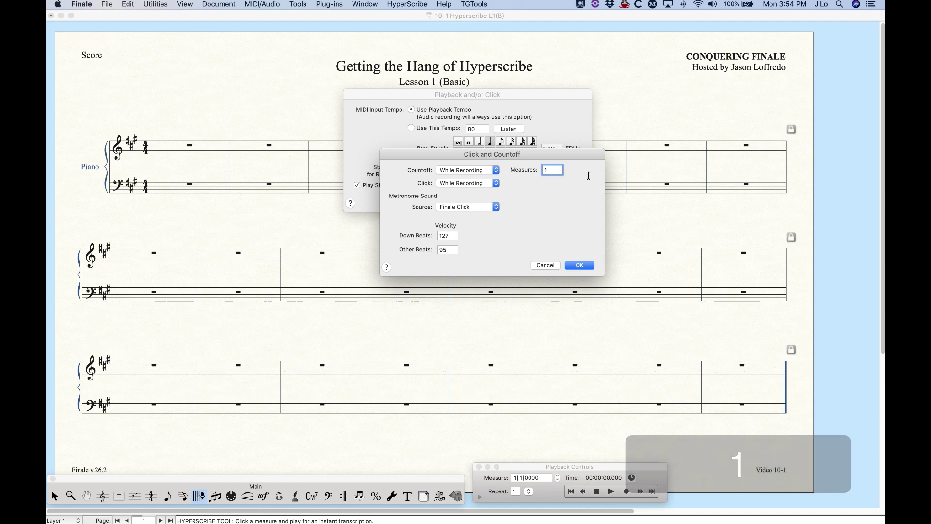
click(579, 266)
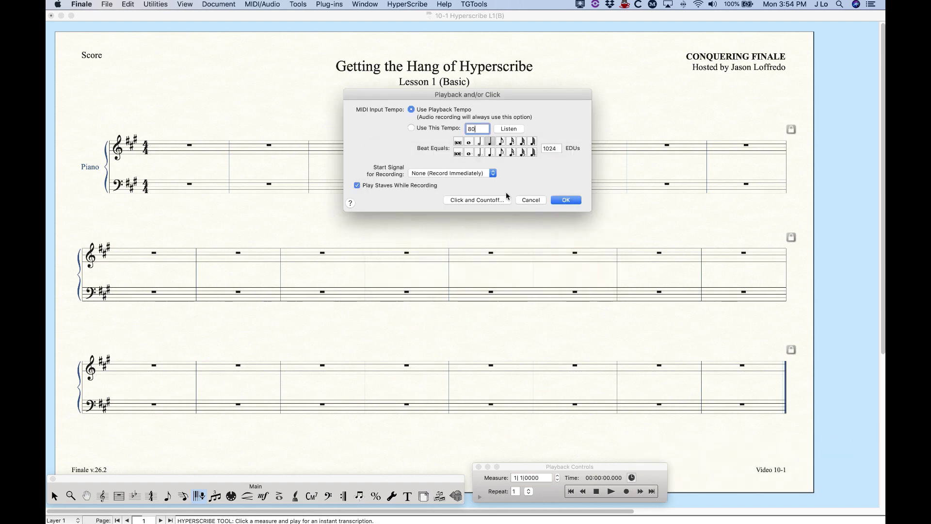
click(565, 200)
Step: Open the quantization settings from the HyperScribe options and set the smallest note value to a sixteenth note (256 EDUs)
click(406, 4)
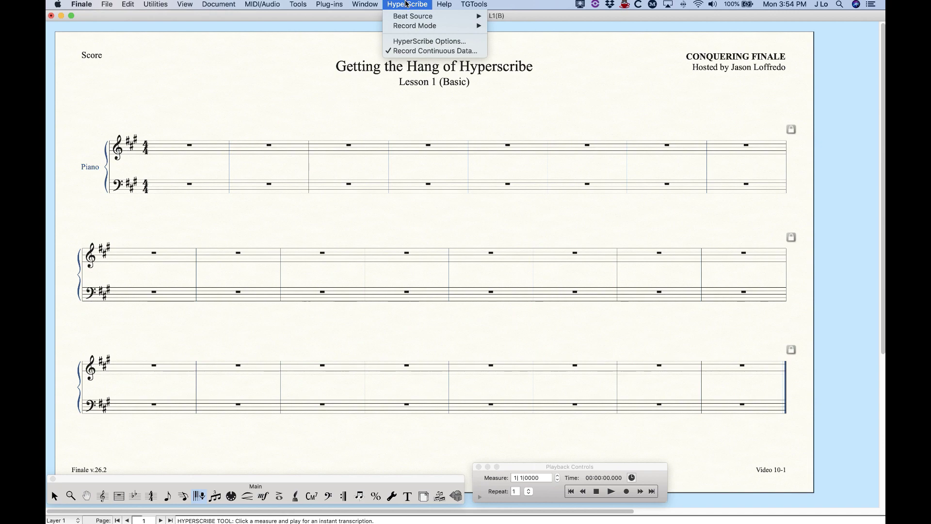
click(455, 44)
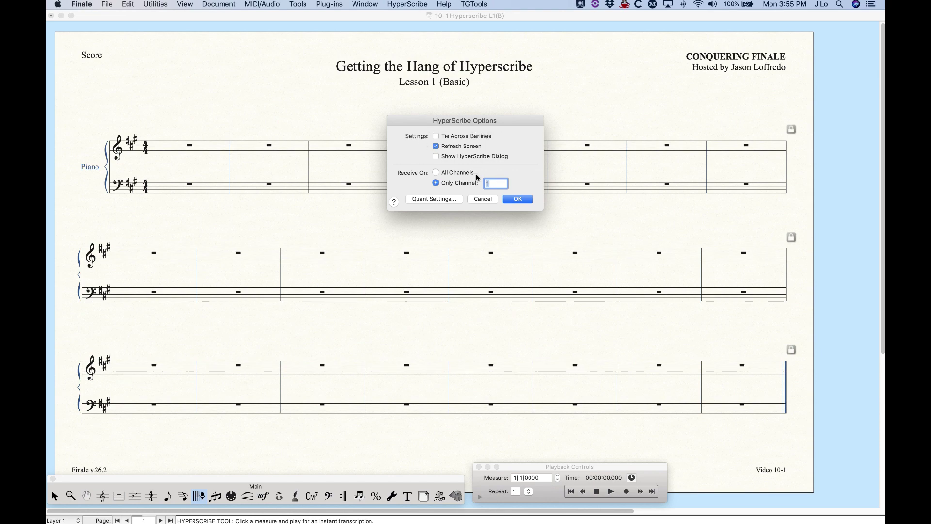
click(446, 200)
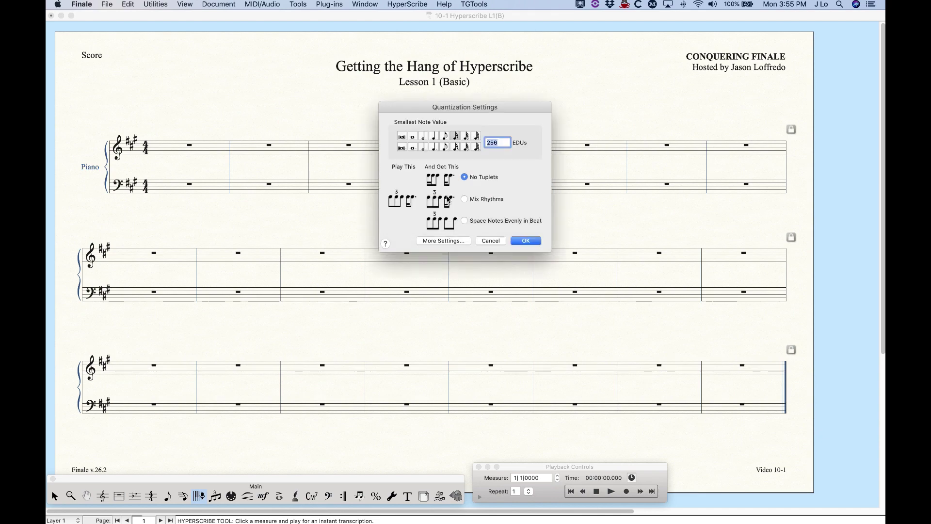
drag(497, 107, 439, 97)
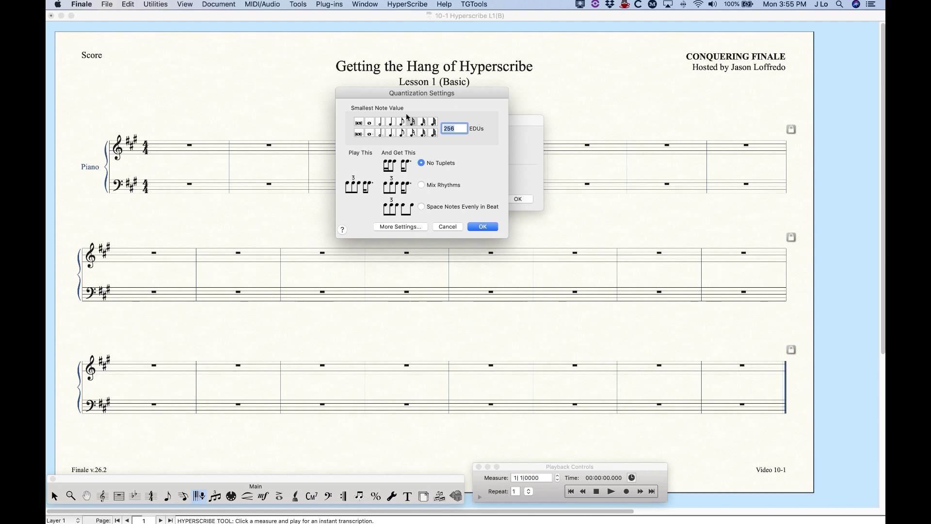
click(391, 123)
click(412, 122)
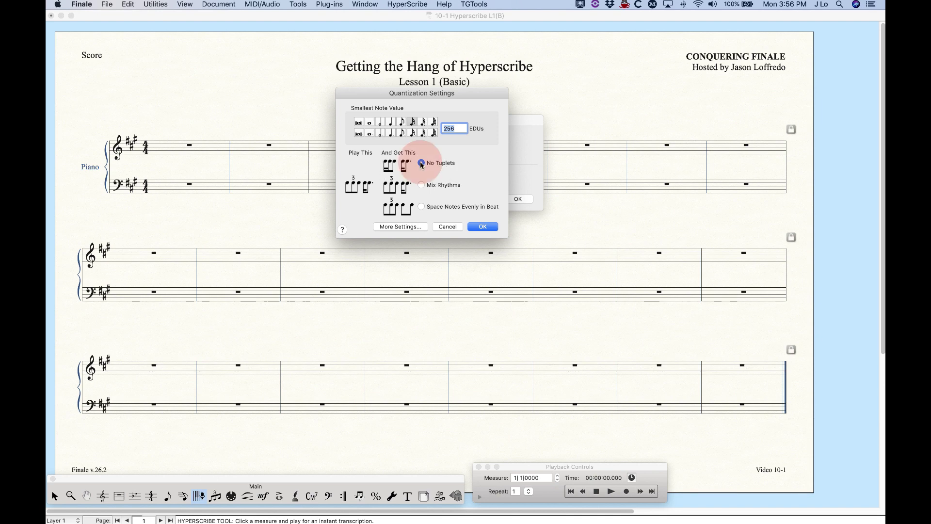
Step: Try the Mix Rhythms and Space Notes Evenly in Beat quantization options, and return the selection to No Tuplets
click(421, 185)
click(422, 207)
click(421, 185)
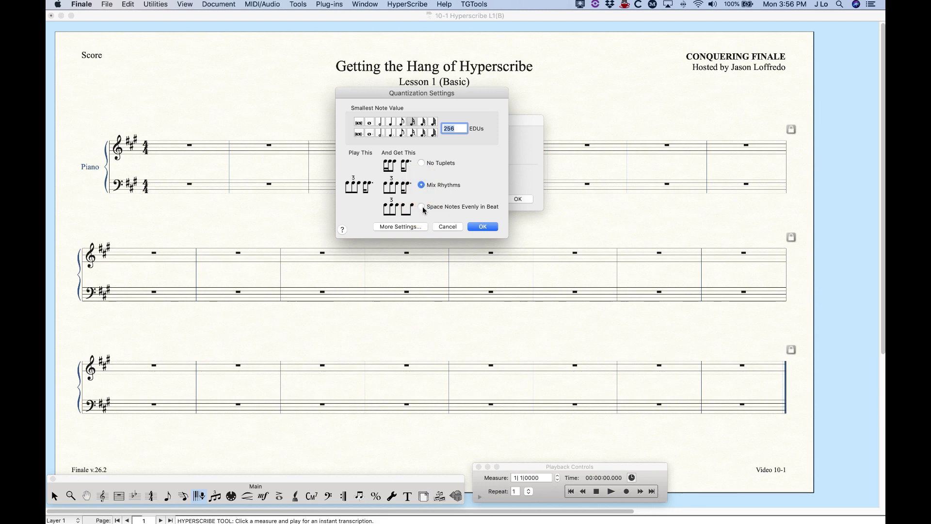
click(422, 164)
click(421, 185)
click(422, 207)
click(426, 165)
click(422, 186)
click(421, 208)
click(422, 164)
click(421, 185)
click(422, 206)
click(422, 184)
click(422, 164)
Step: Set the smallest note value to an eighth note (512 EDUs) and accept the quantization settings
click(402, 124)
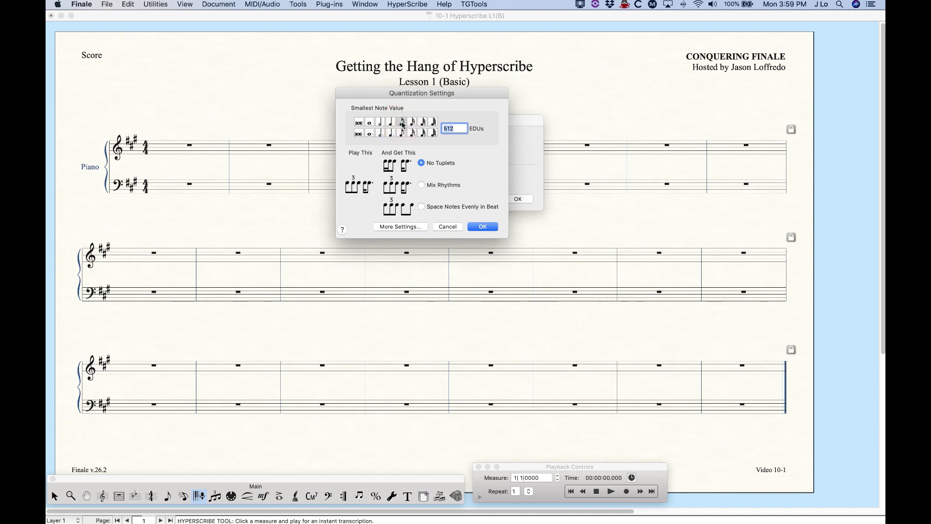
click(403, 124)
click(493, 228)
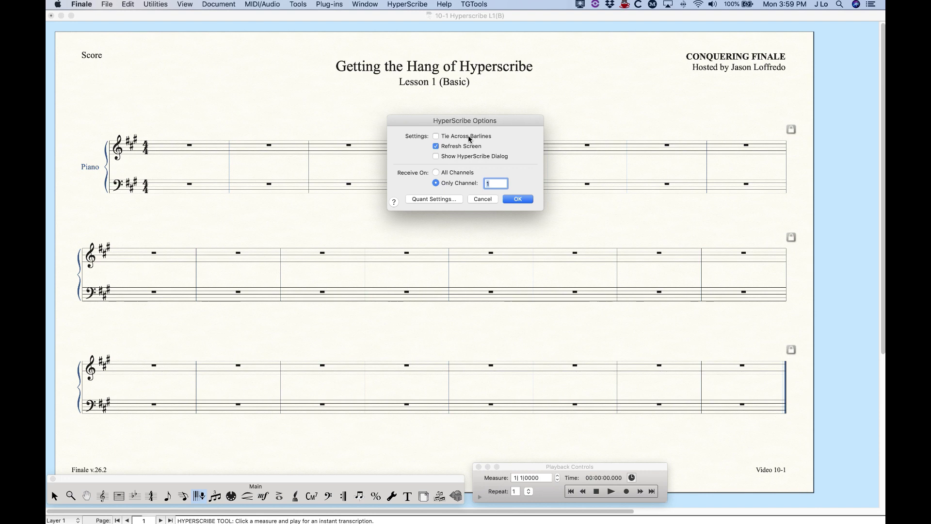
Step: Try enabling Tie Across Barlines, switch it back off, and accept the HyperScribe options
click(486, 136)
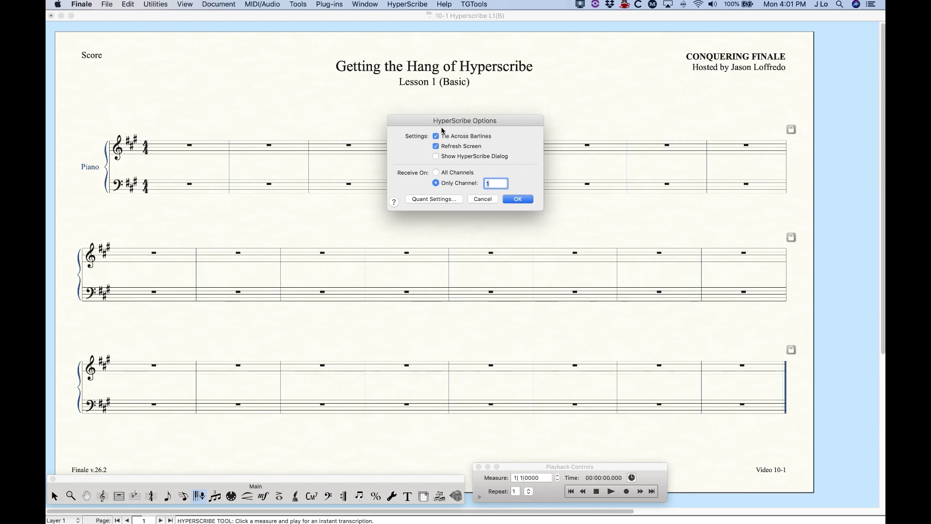
click(436, 136)
click(518, 200)
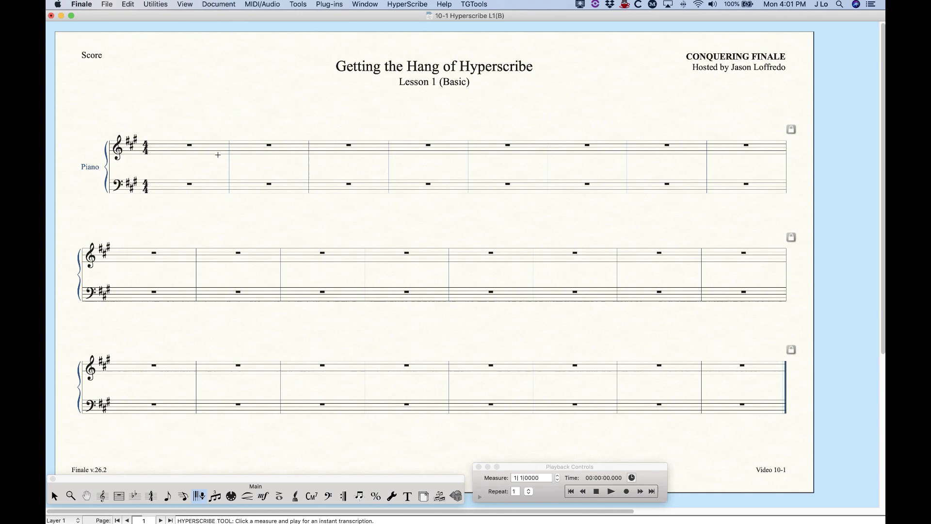
Step: Record a three-measure melody of quarter notes and a final whole note from measure 1 of the treble staff
click(198, 151)
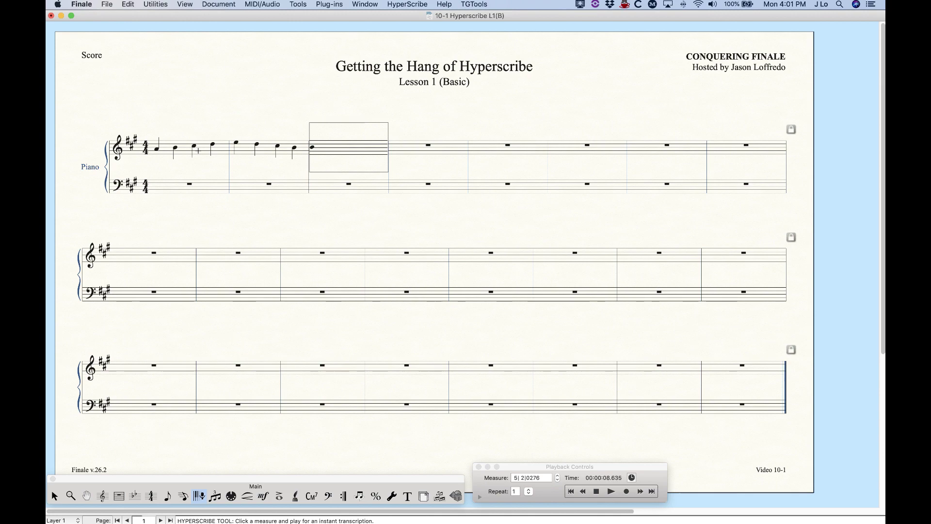
click(235, 91)
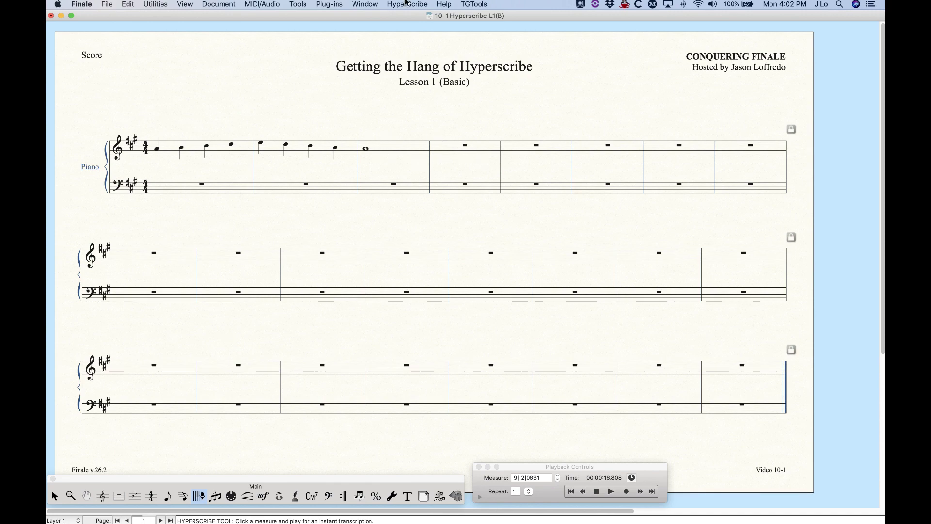
Step: Enable Tie Across Barlines in the HyperScribe options and accept the change
click(420, 2)
click(430, 41)
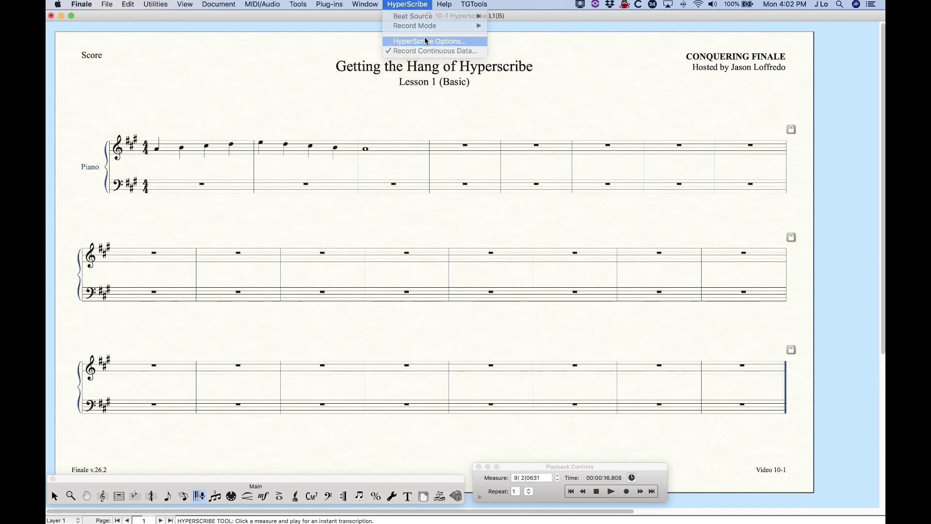
drag(454, 121, 559, 48)
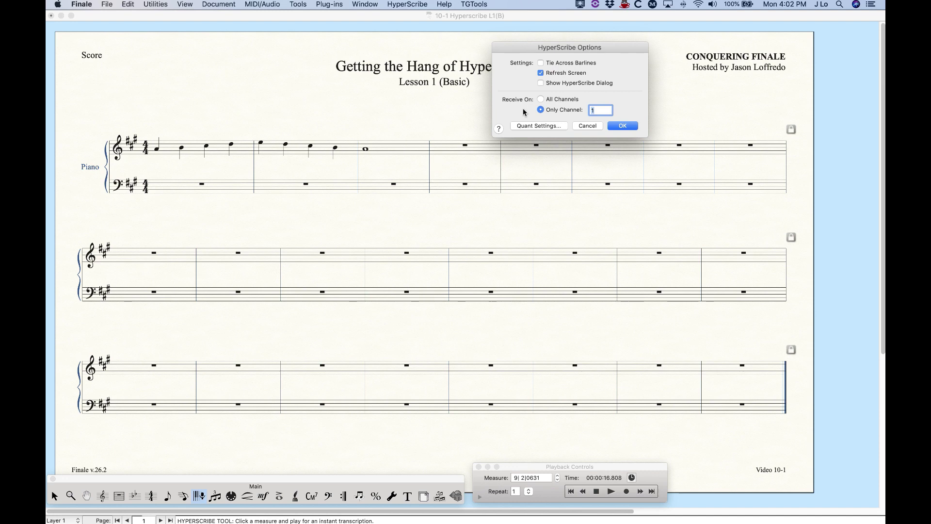
click(544, 65)
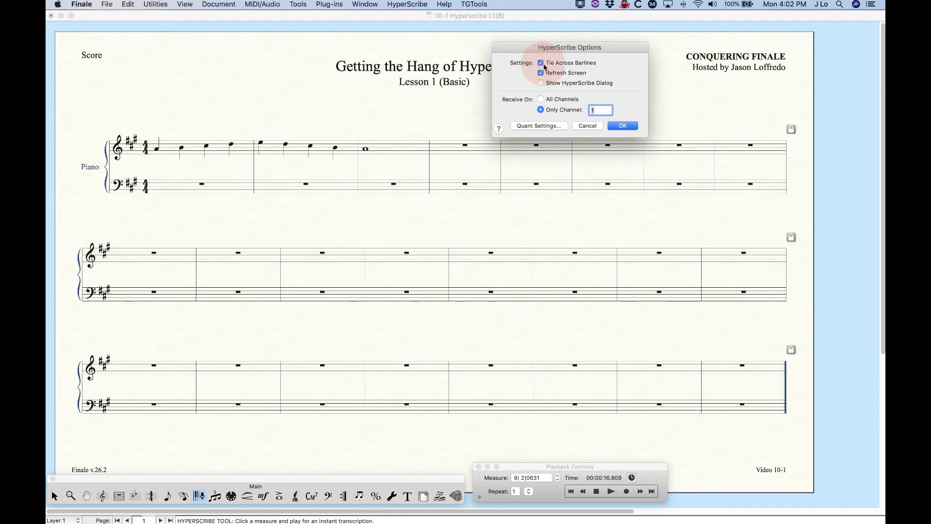
click(622, 126)
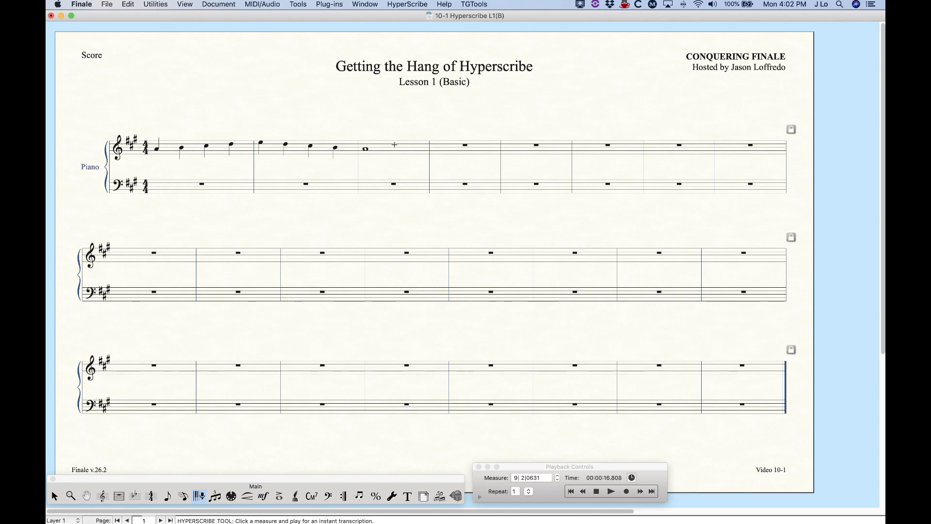
Step: Record the melody again from measure 1 of the treble staff, and clear the first four treble measures
click(199, 147)
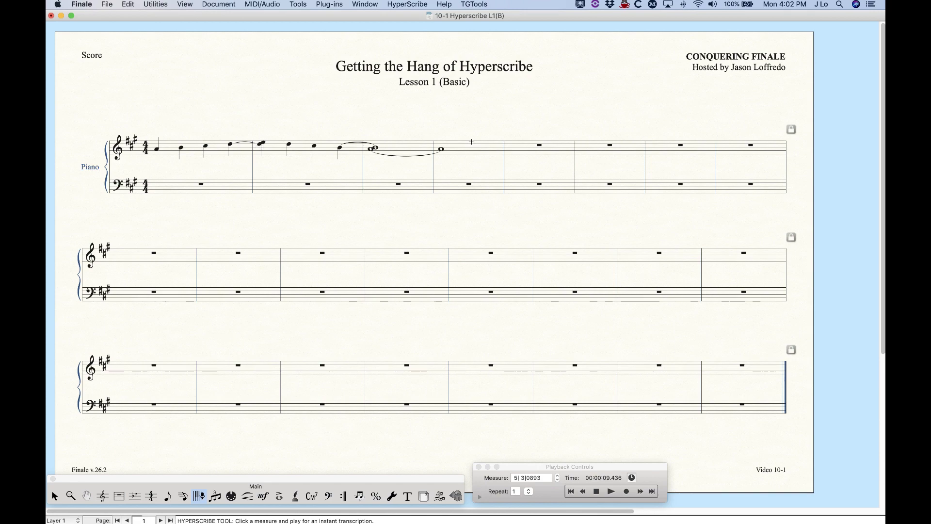
key(Escape)
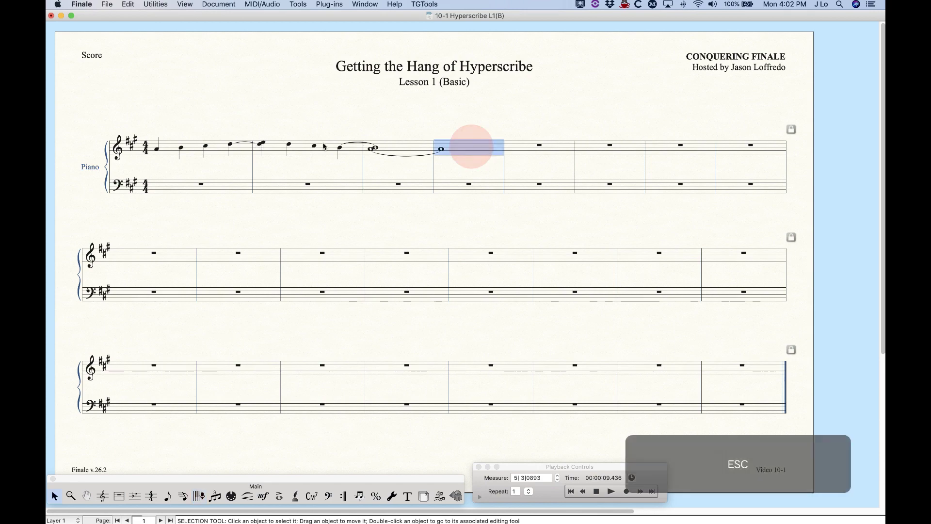
click(237, 145)
shift+click(446, 152)
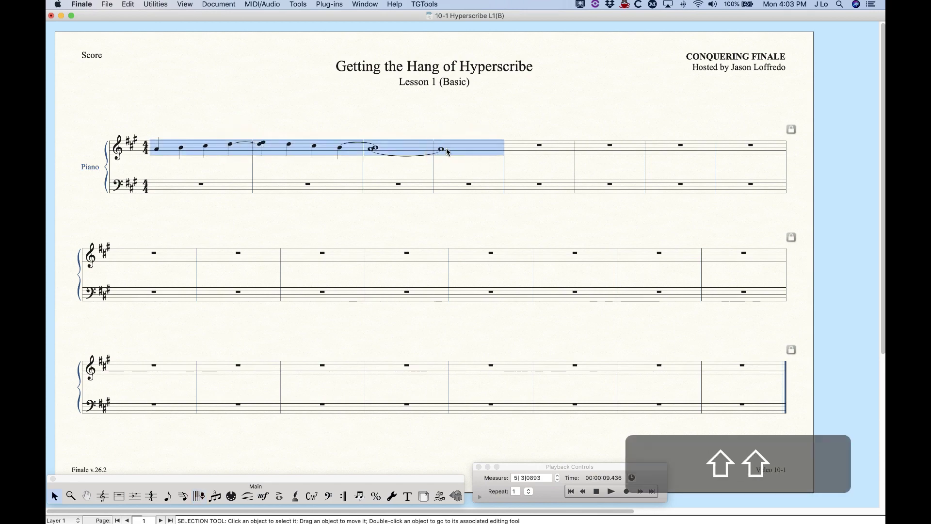
key(BackSpace)
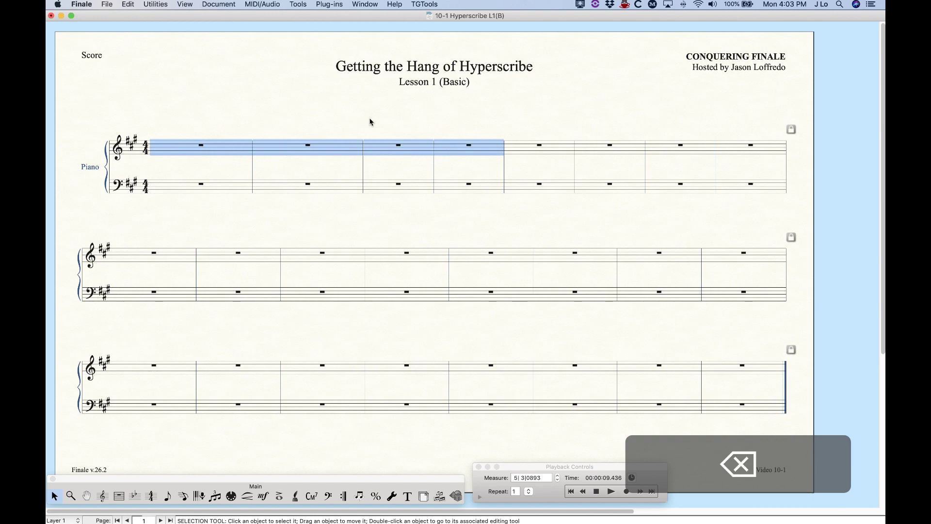
Step: Reactivate the HyperScribe tool and turn off Tie Across Barlines in its options
click(199, 496)
click(416, 4)
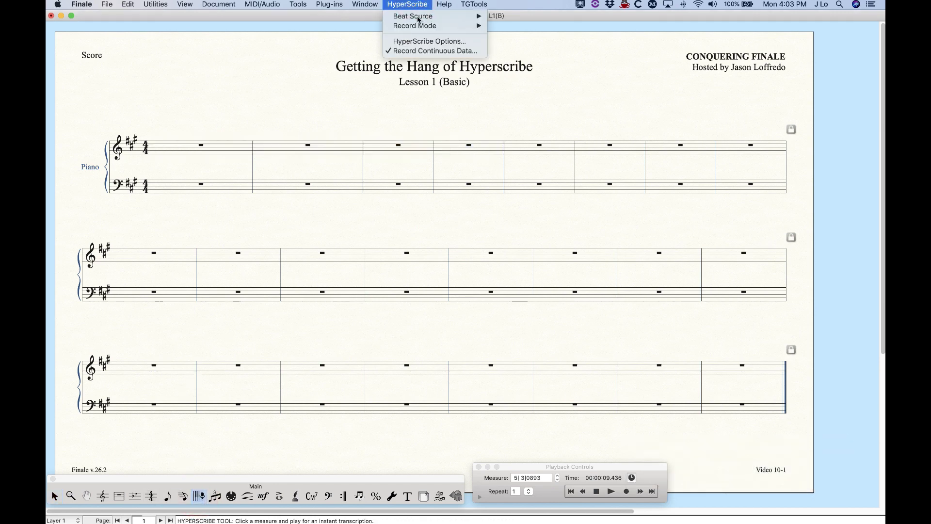
click(426, 38)
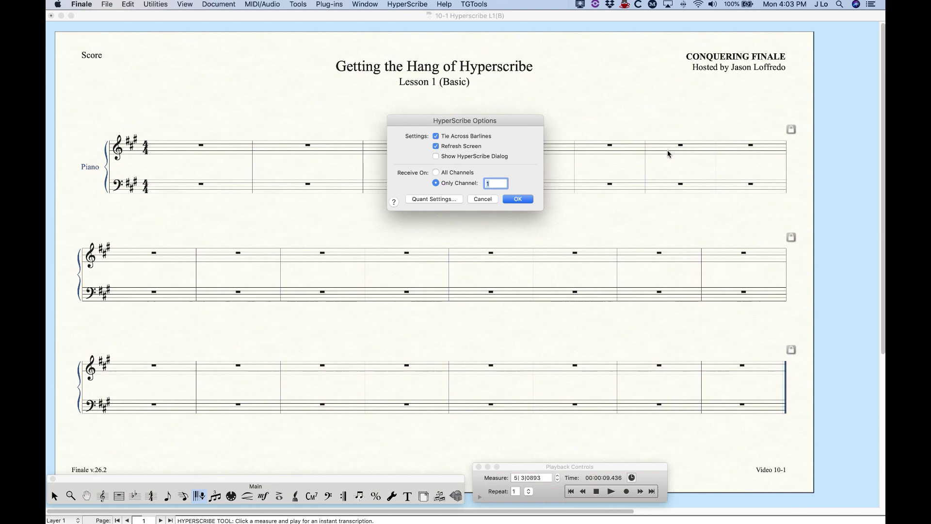
click(436, 136)
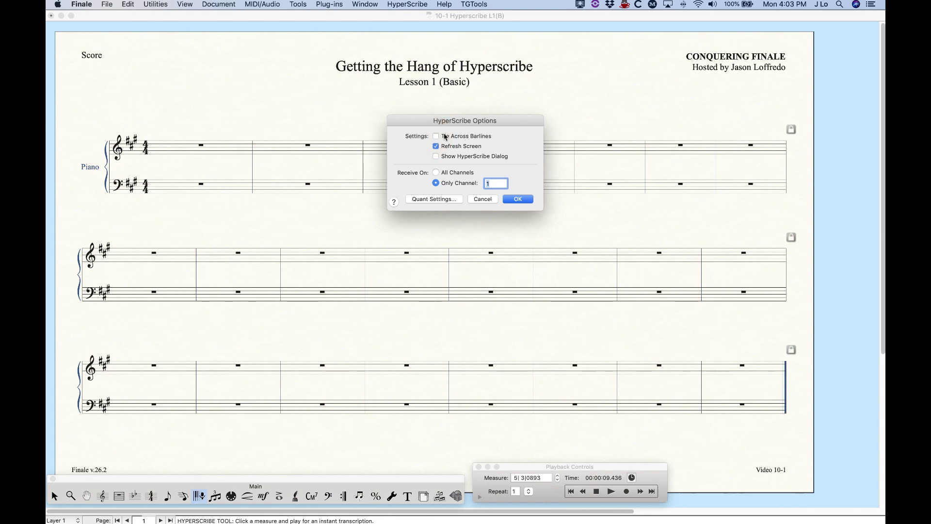
click(518, 199)
Step: Choose Use This Tempo as the MIDI input tempo in the Playback and/or Click beat source settings and accept
click(407, 4)
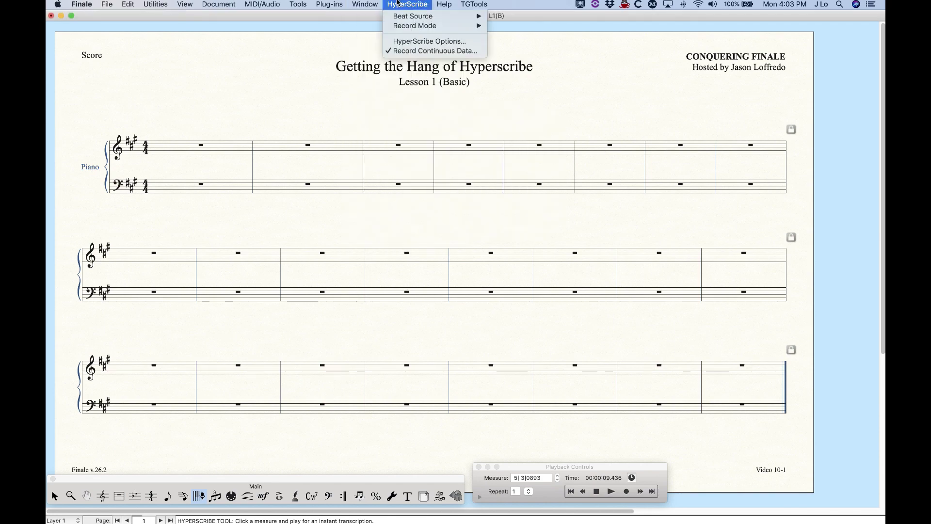
mouse_move(426, 16)
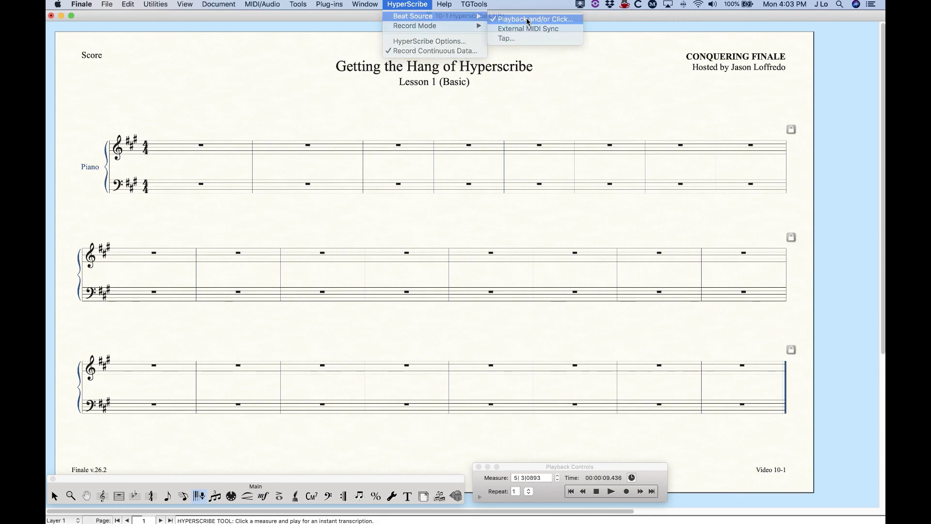
click(516, 17)
click(408, 147)
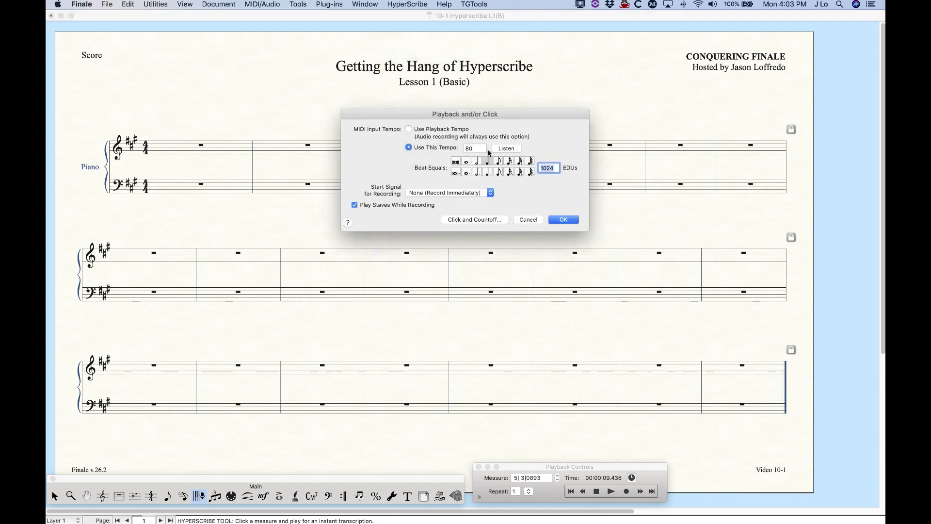
click(563, 220)
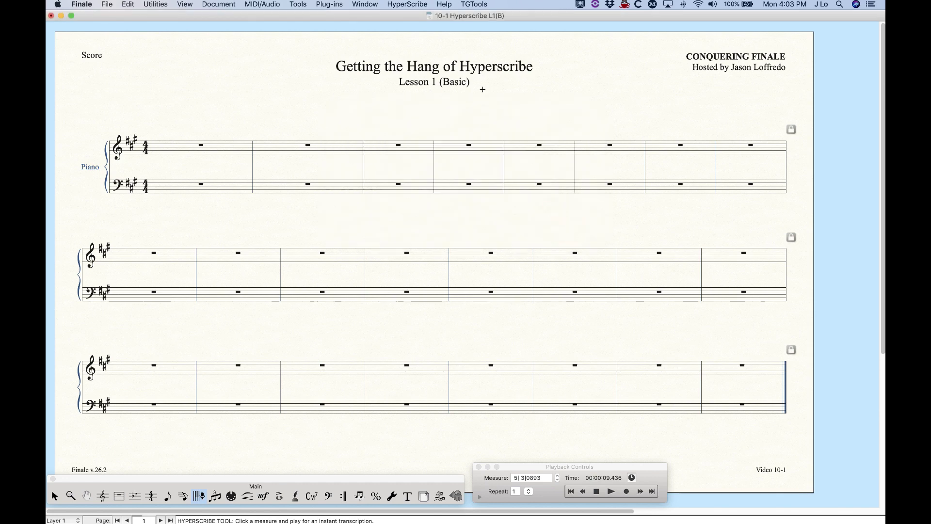
Step: Set the smallest quantization note value to a thirty-second note and accept the HyperScribe options
click(406, 3)
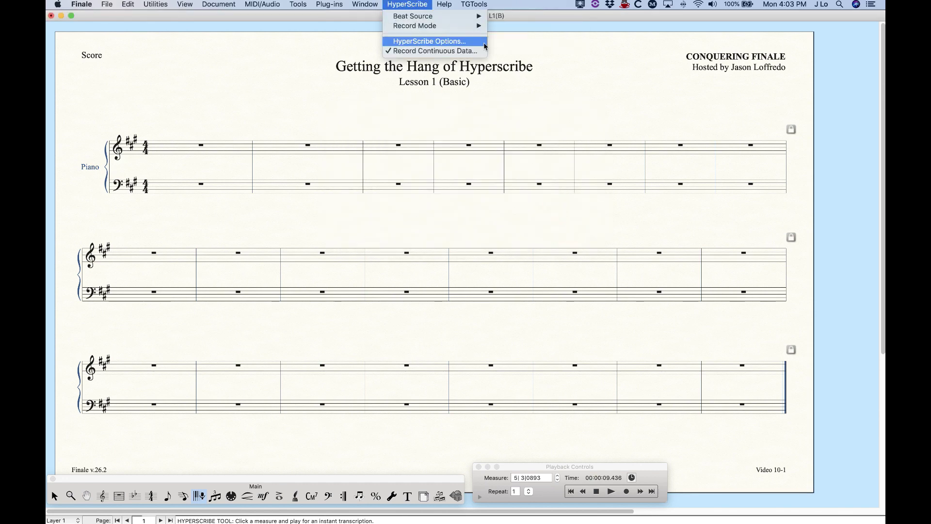
click(459, 41)
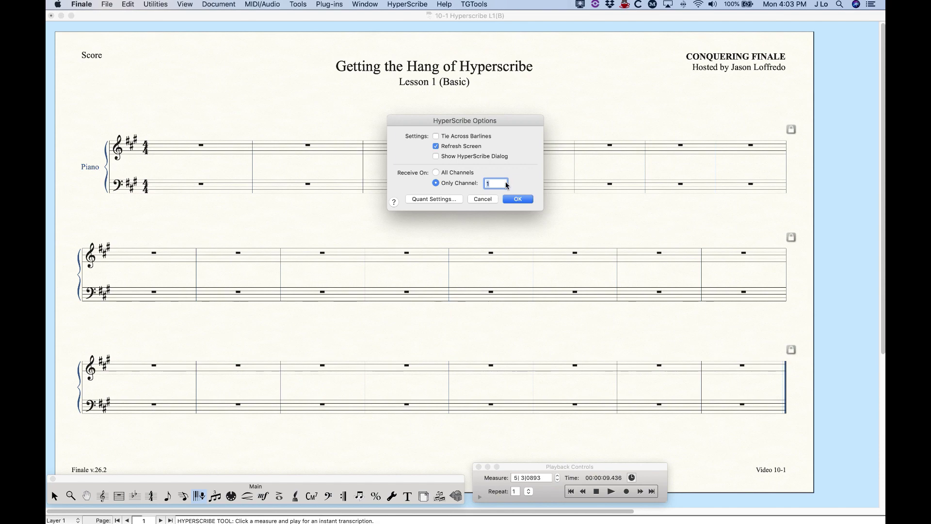
click(436, 198)
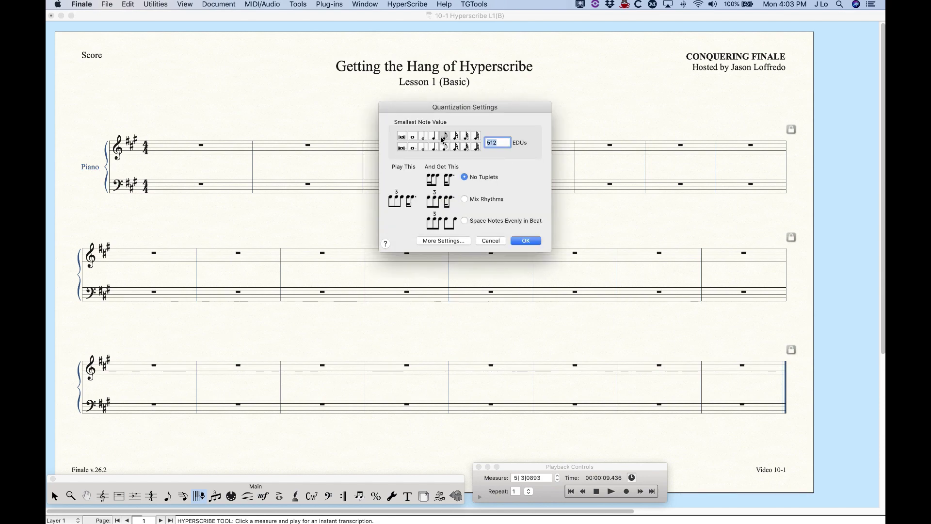
click(466, 139)
click(526, 241)
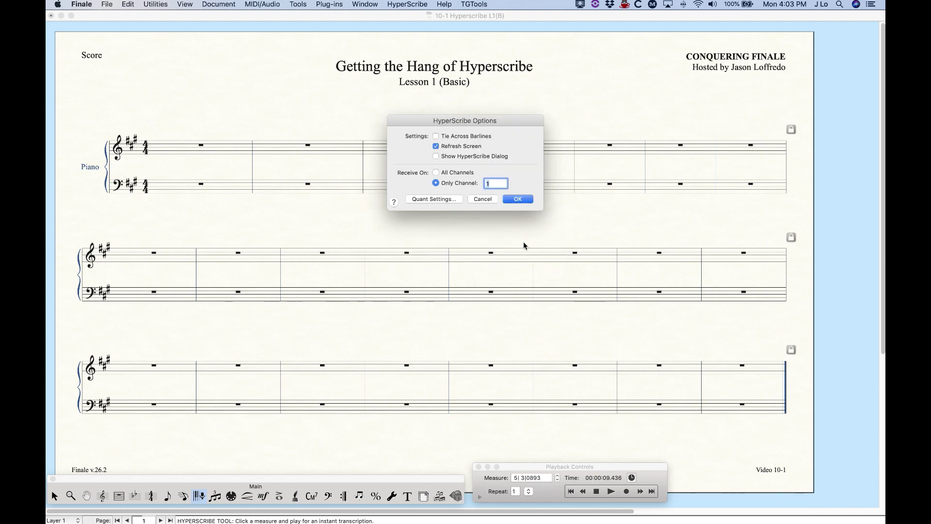
click(518, 200)
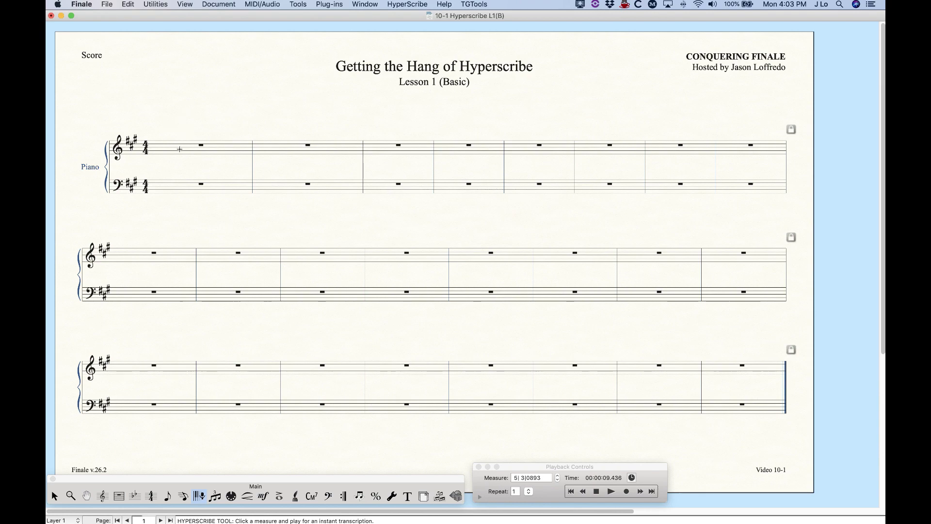
Step: Record the melody from measure 1 of the treble staff using the thirty-second-note quantization
click(179, 149)
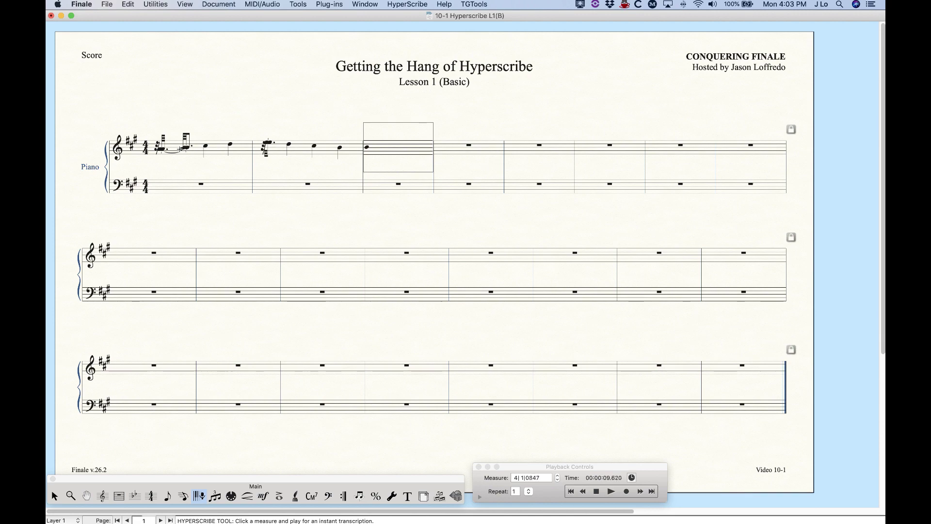
click(245, 105)
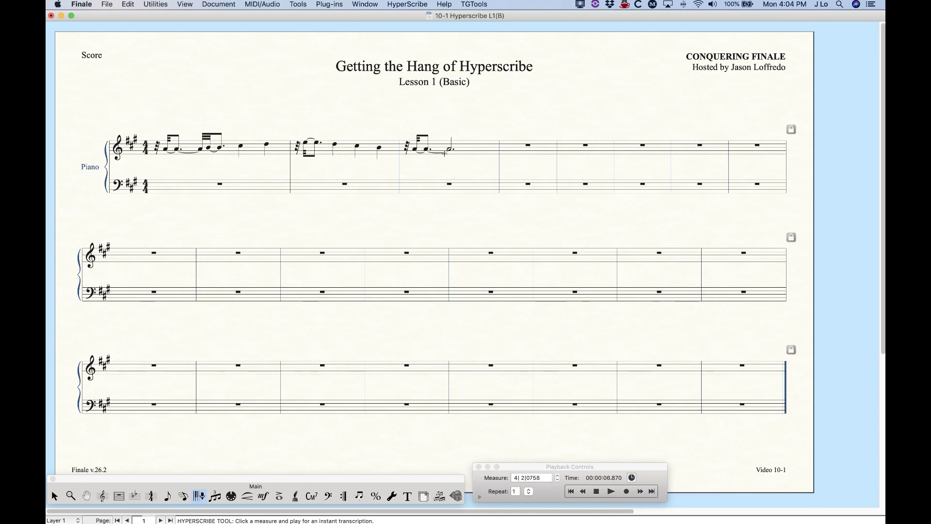
Step: Set the smallest quantization note value to a quarter note and accept the HyperScribe options
click(407, 4)
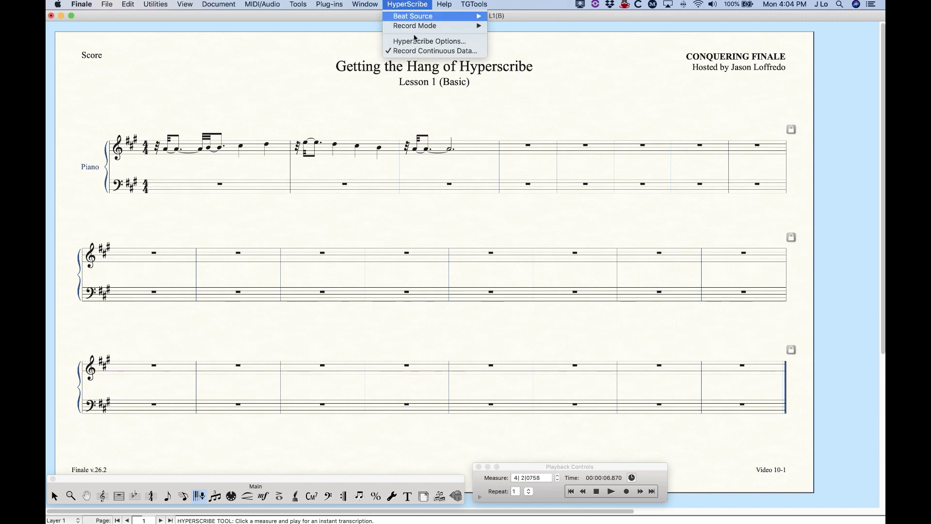
click(421, 42)
click(447, 199)
click(433, 141)
click(522, 243)
click(521, 199)
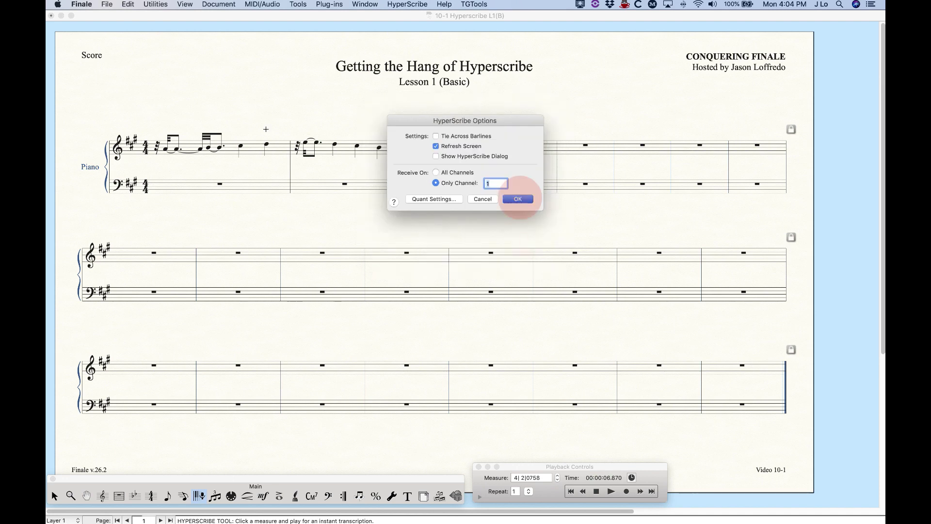
Step: Record the melody over the first three treble staff measures with quarter-note quantization
click(214, 149)
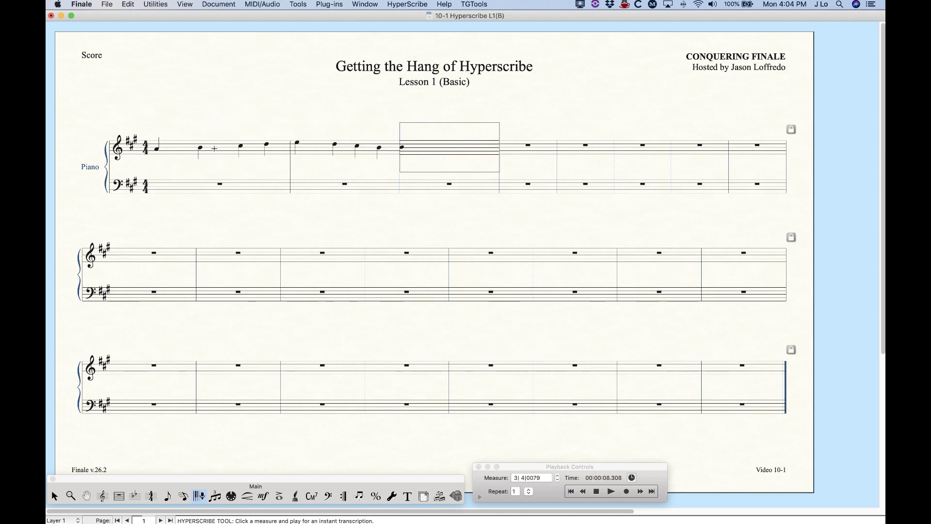
click(242, 72)
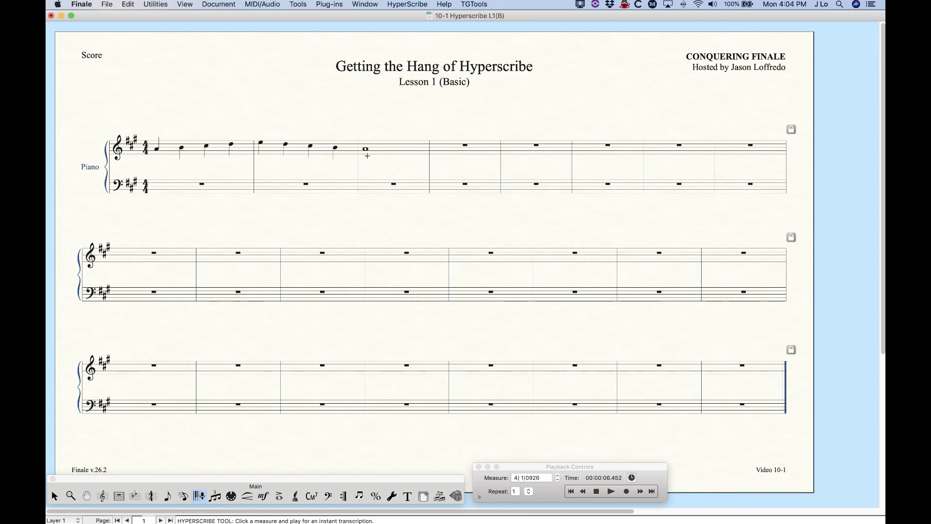
Step: Set the smallest quantization note value to a sixteenth note (256 EDUs) with Mix Rhythms, and accept the HyperScribe options
click(409, 4)
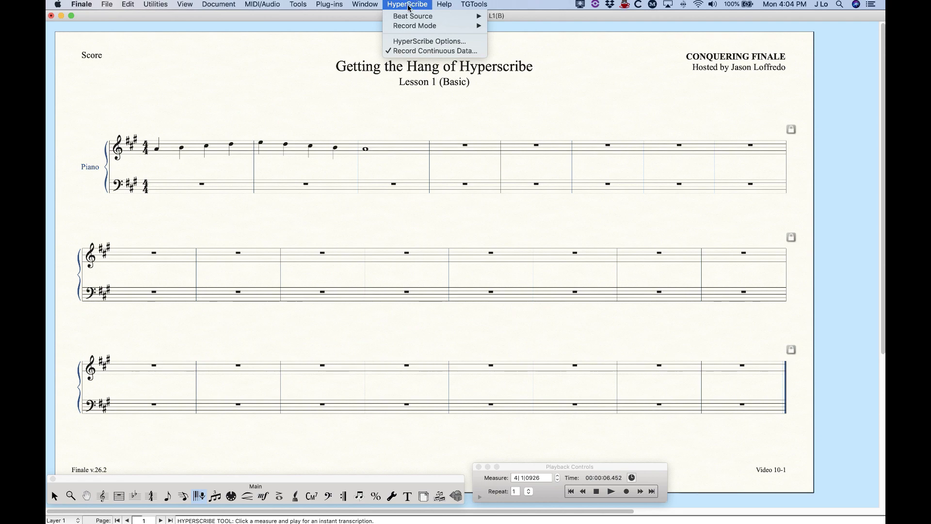
click(420, 44)
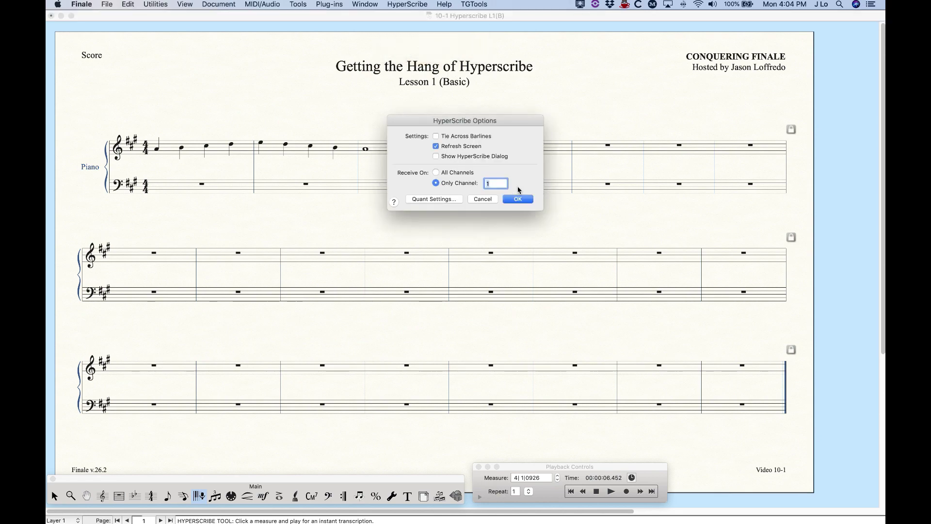
click(428, 201)
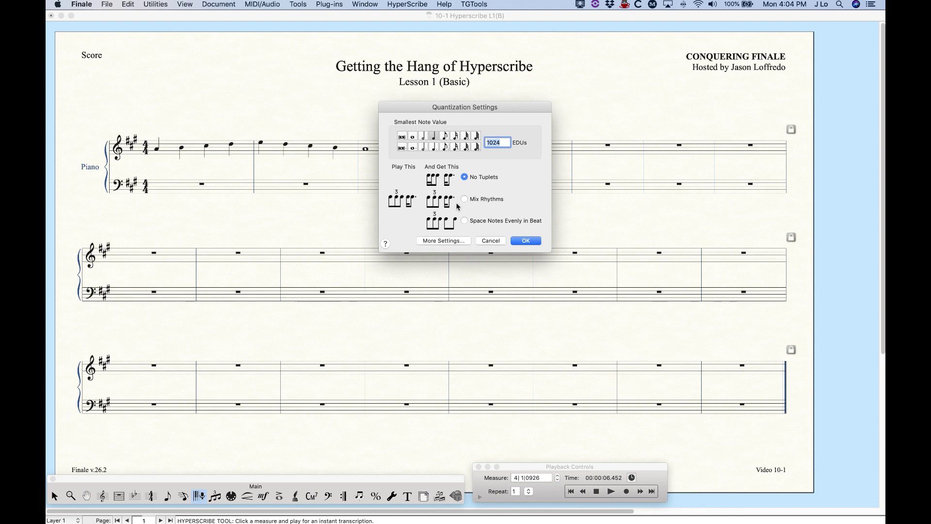
click(445, 138)
click(445, 140)
click(466, 200)
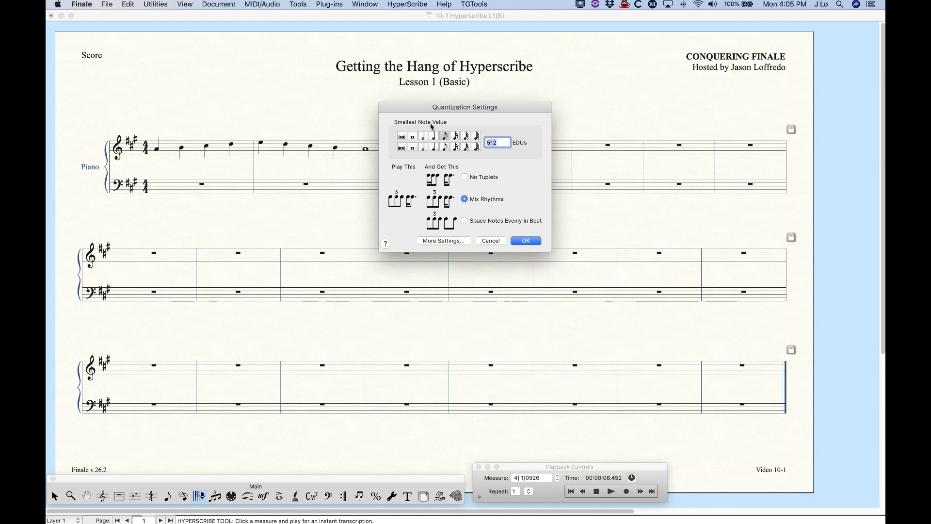
click(456, 140)
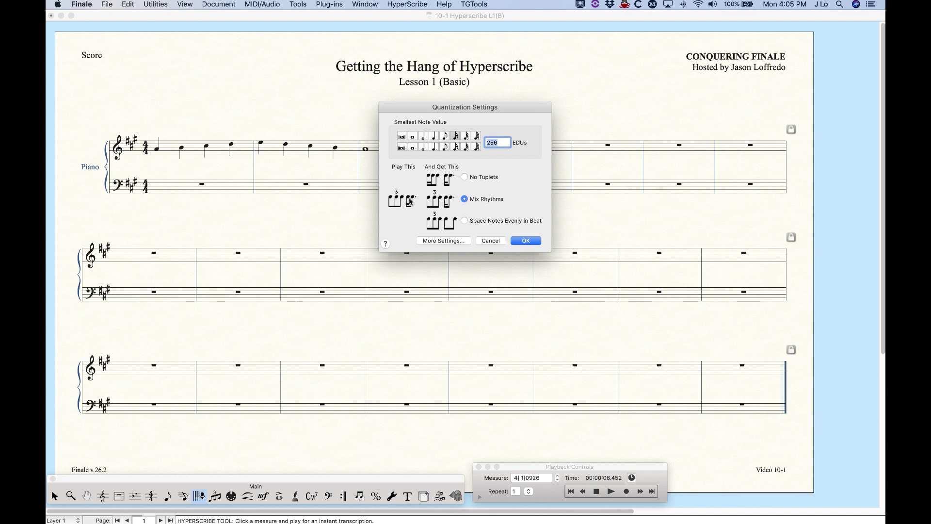
click(530, 242)
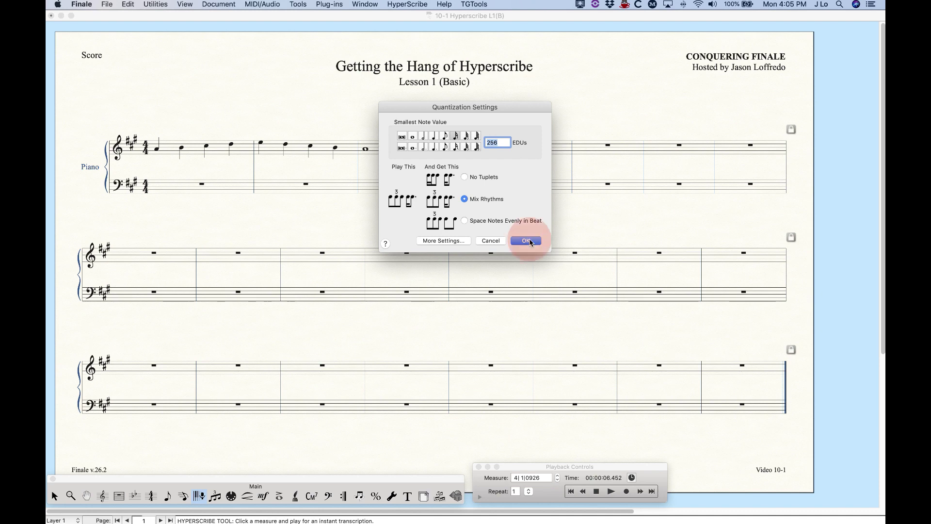
click(517, 200)
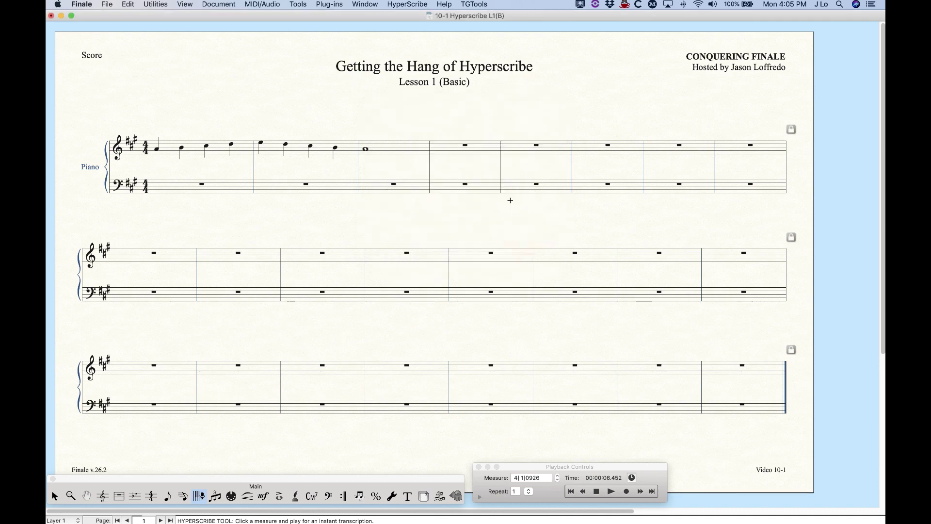
Step: Record a melody mixing eighth notes, triplets and sixteenth notes from measure 1 of the treble staff
click(197, 148)
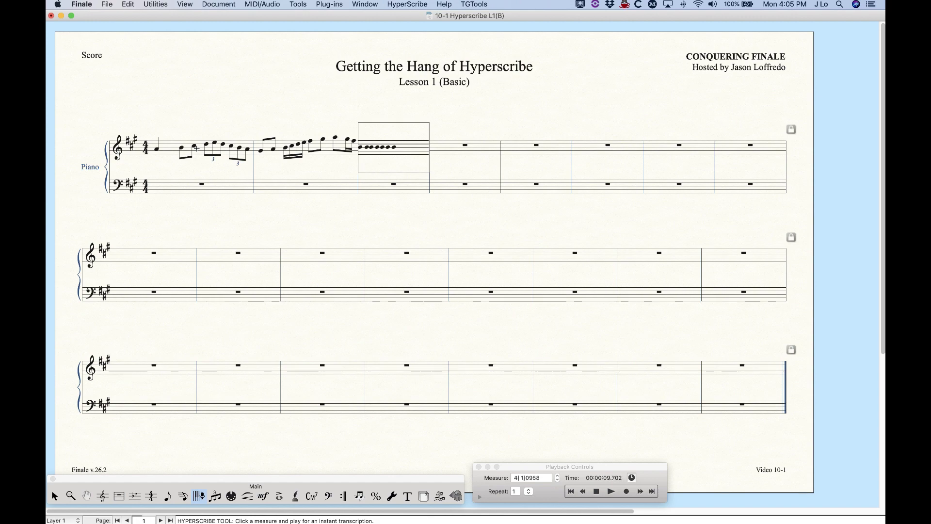
click(251, 88)
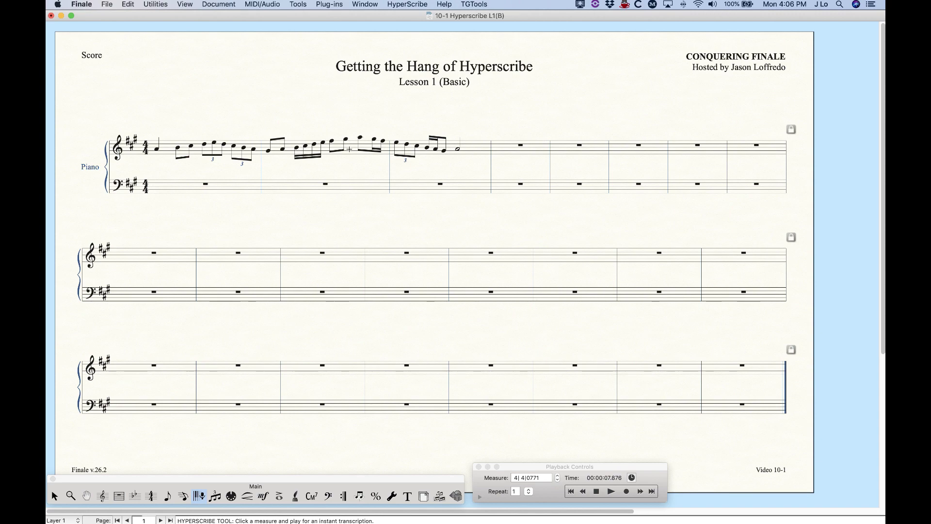
Step: Re-record the treble staff melody starting from measure 2, doing a second take to replace the first
click(349, 149)
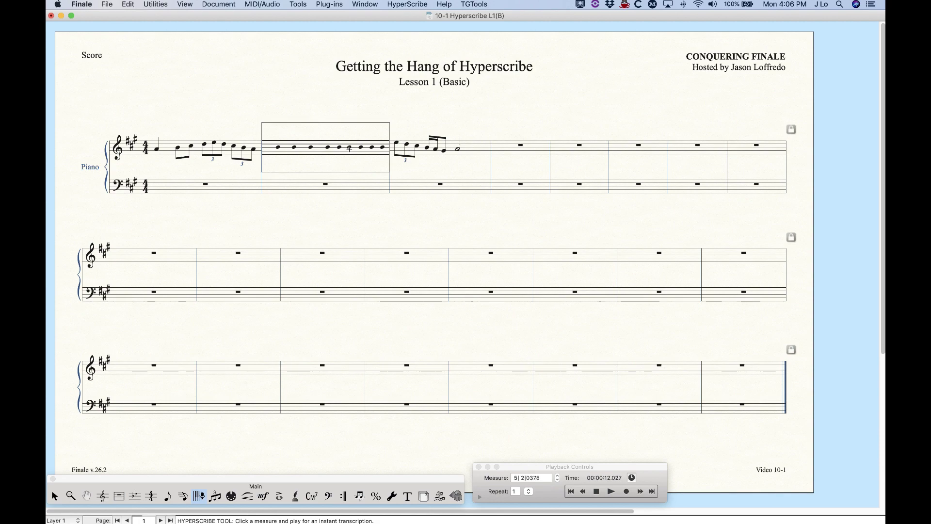
click(295, 93)
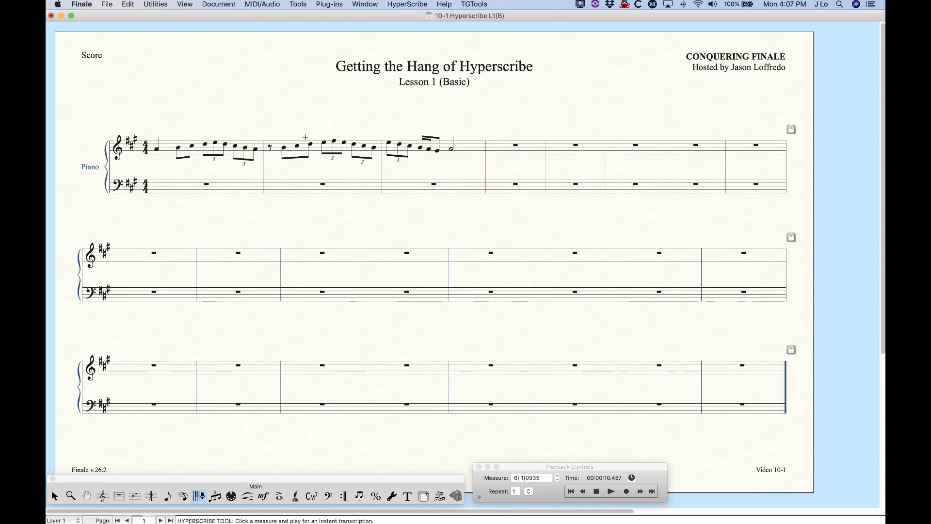
click(323, 150)
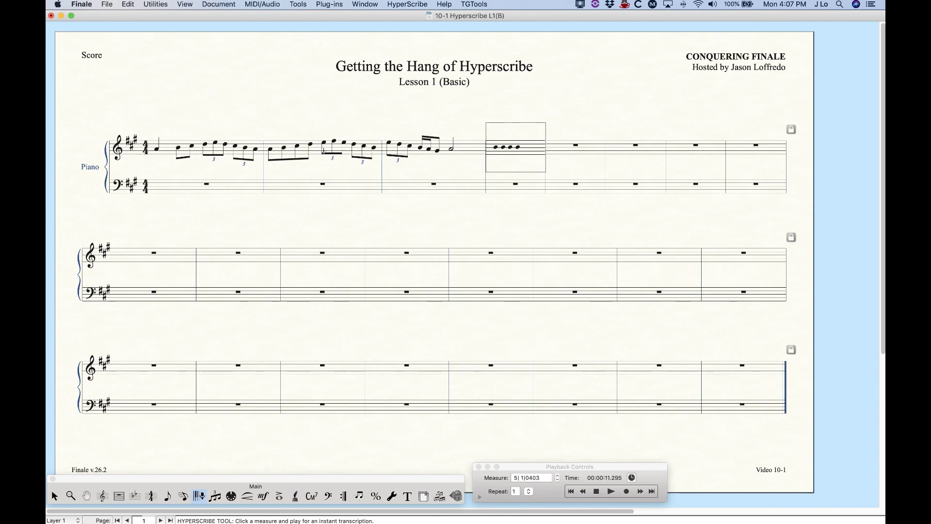
click(287, 99)
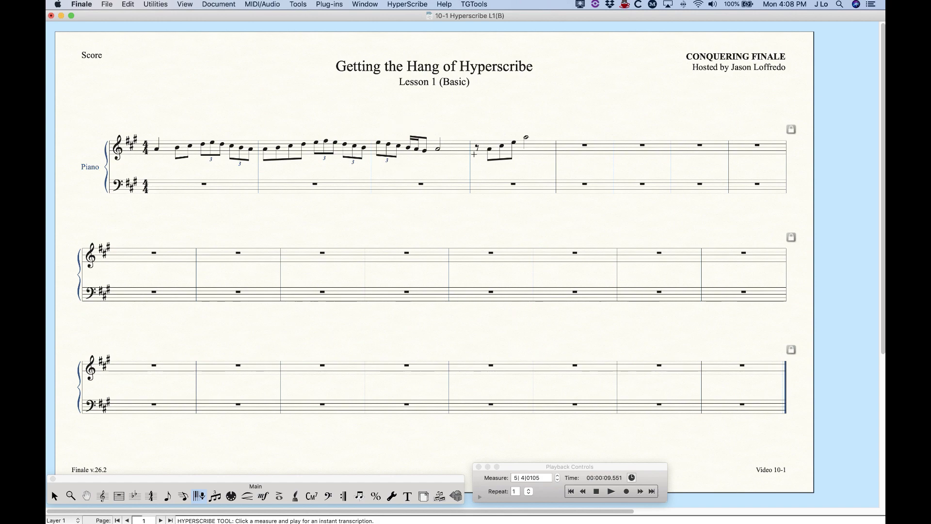